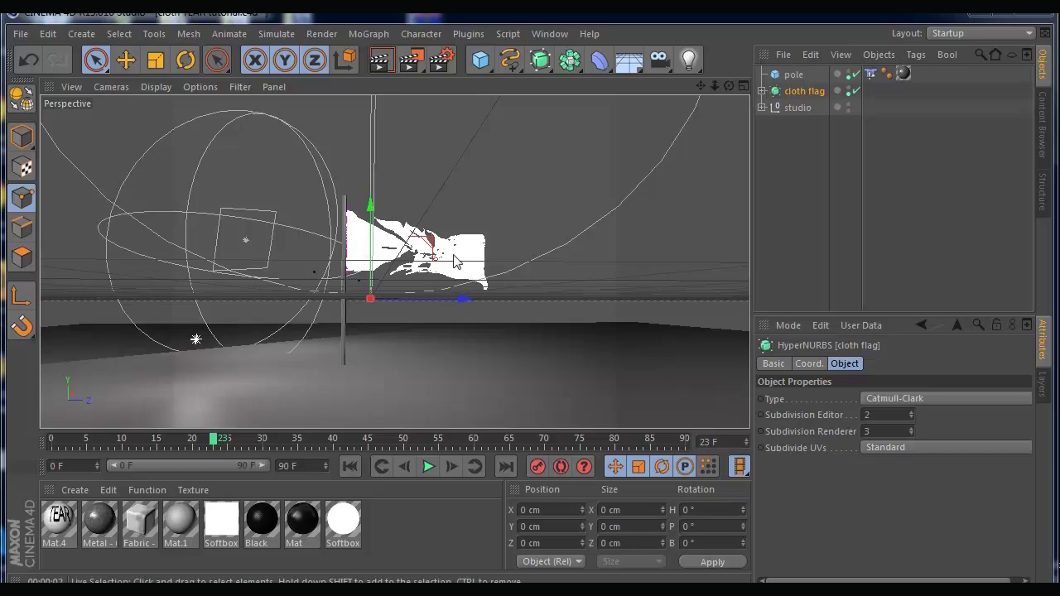
Disable the existing torn cloth flag object so only the bare pole remains
click(761, 91)
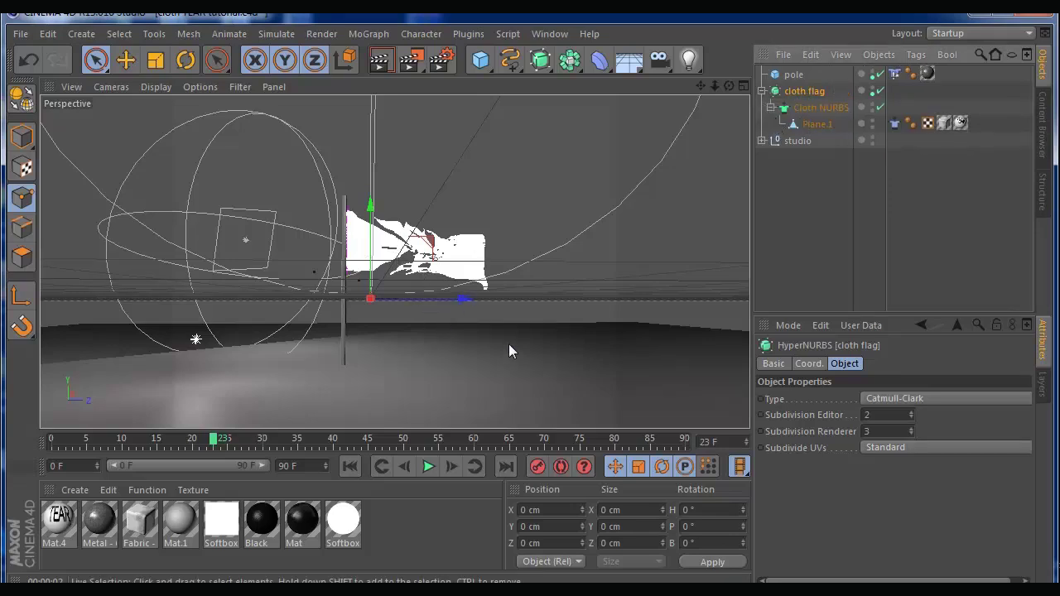
click(744, 261)
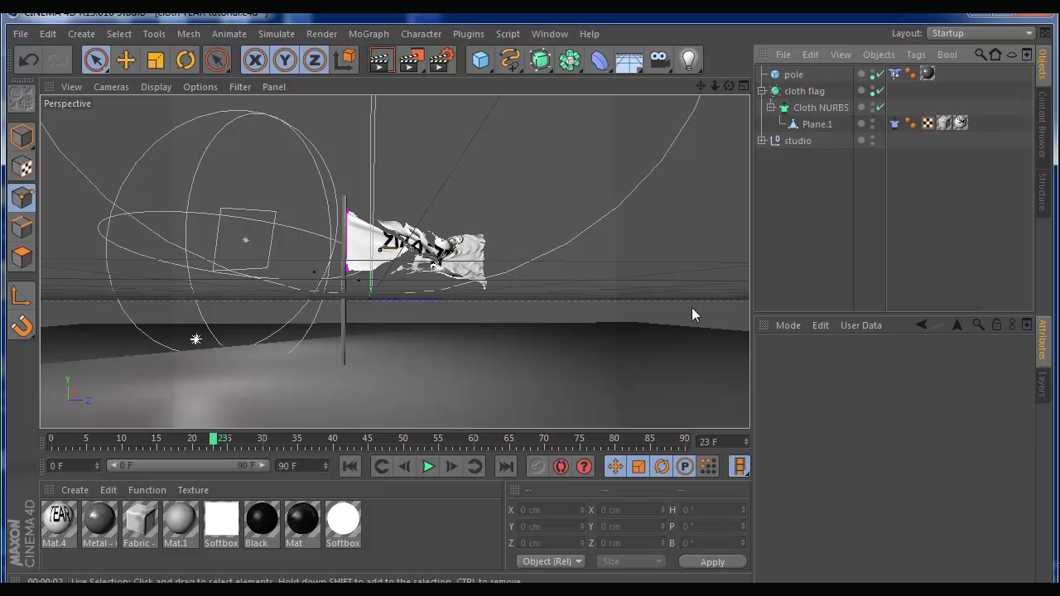
click(796, 92)
click(762, 91)
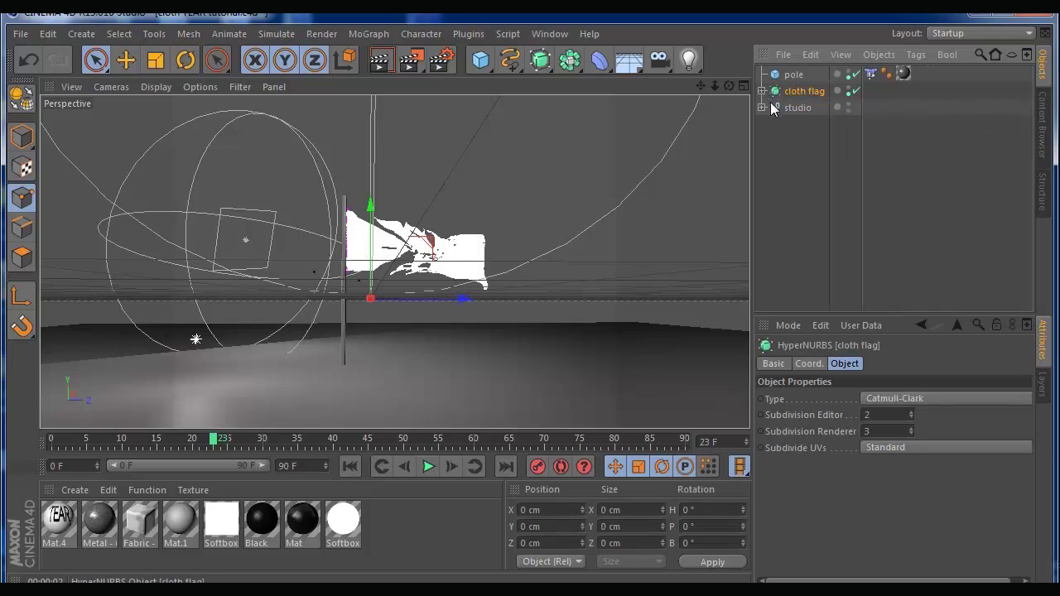
click(855, 92)
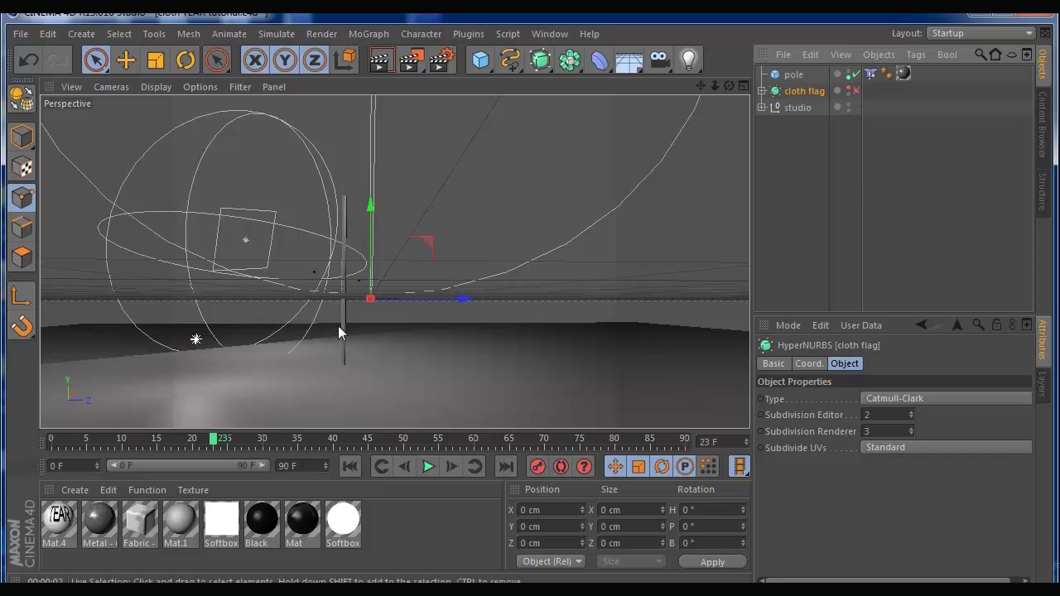
click(480, 59)
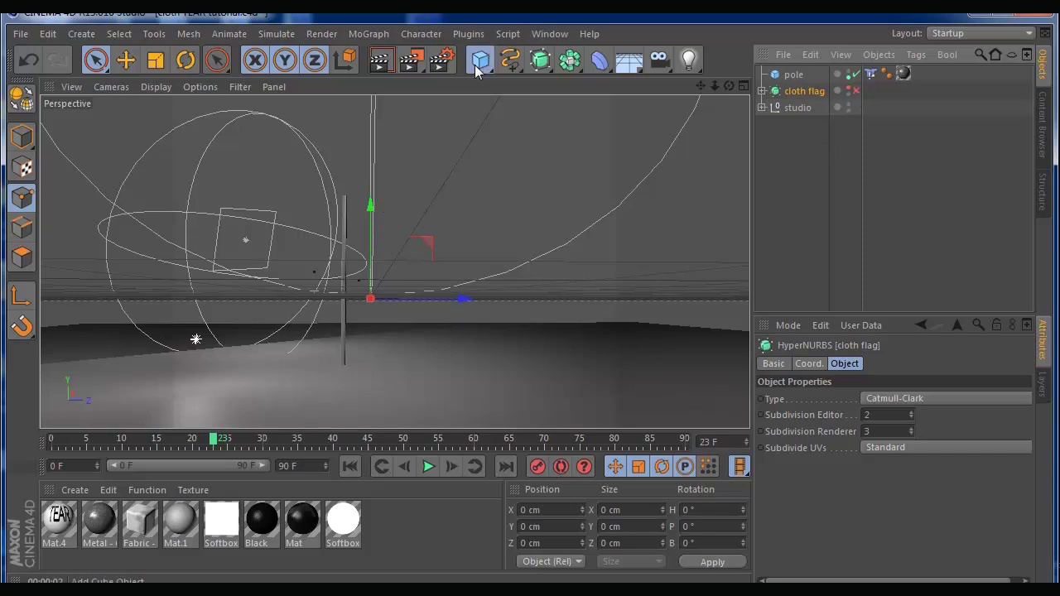
Add a Plane primitive standing upright with -X orientation
click(598, 118)
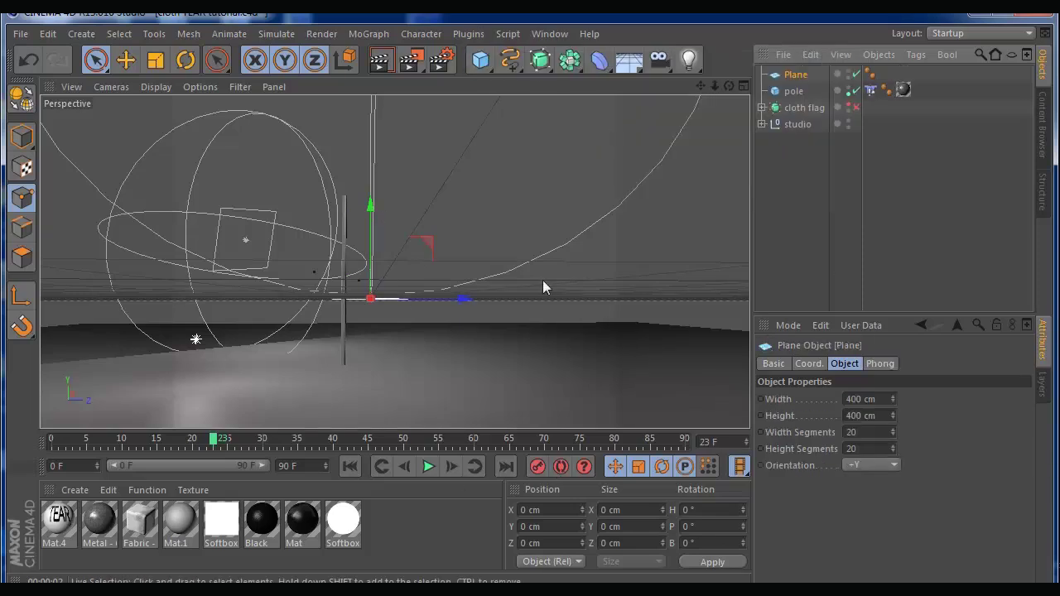
click(893, 465)
click(884, 499)
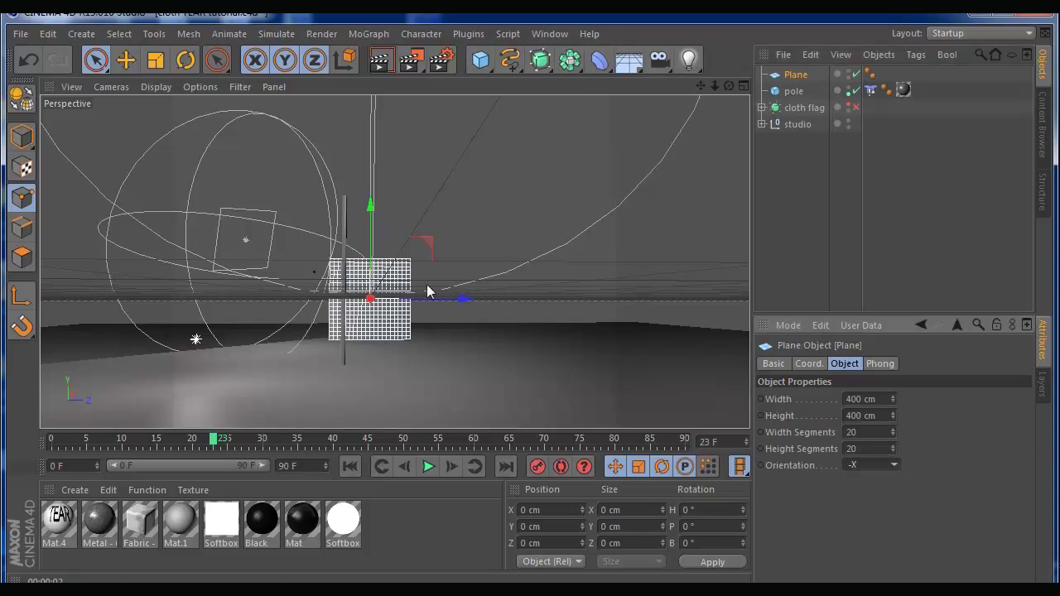
Move and scale the plane to about 164 × 339 cm near the pole's top
drag(376, 213, 372, 161)
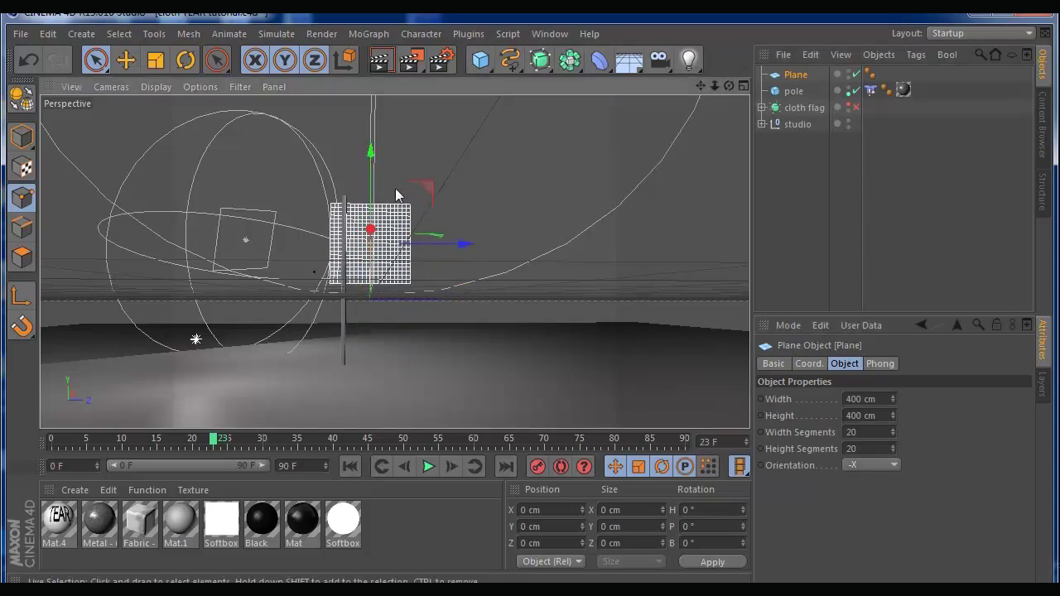
drag(459, 253, 523, 245)
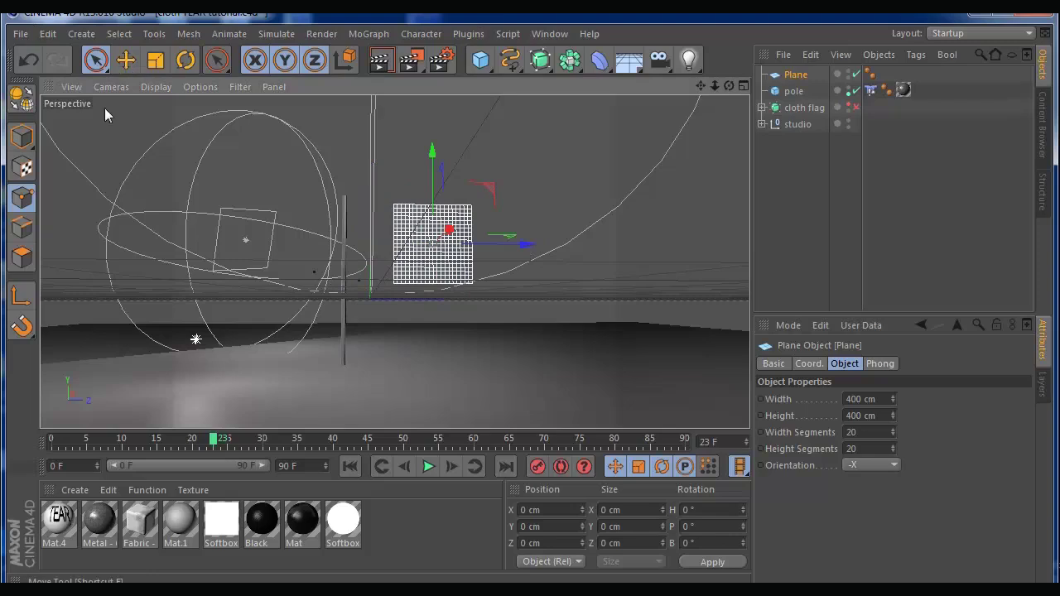
click(28, 135)
drag(433, 205, 470, 253)
drag(383, 156, 395, 130)
drag(716, 86, 520, 236)
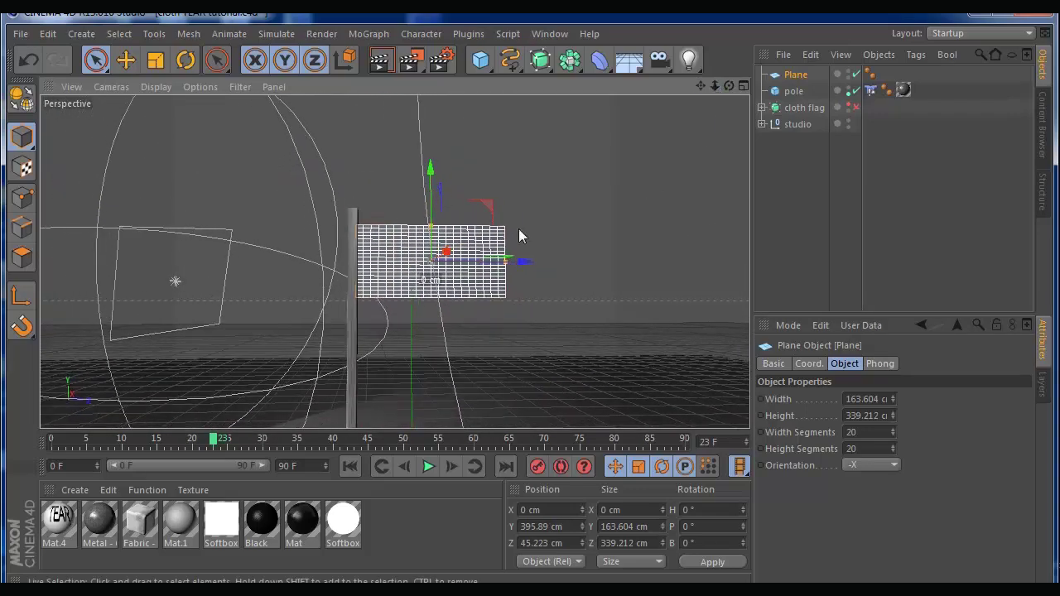
drag(728, 86, 787, 87)
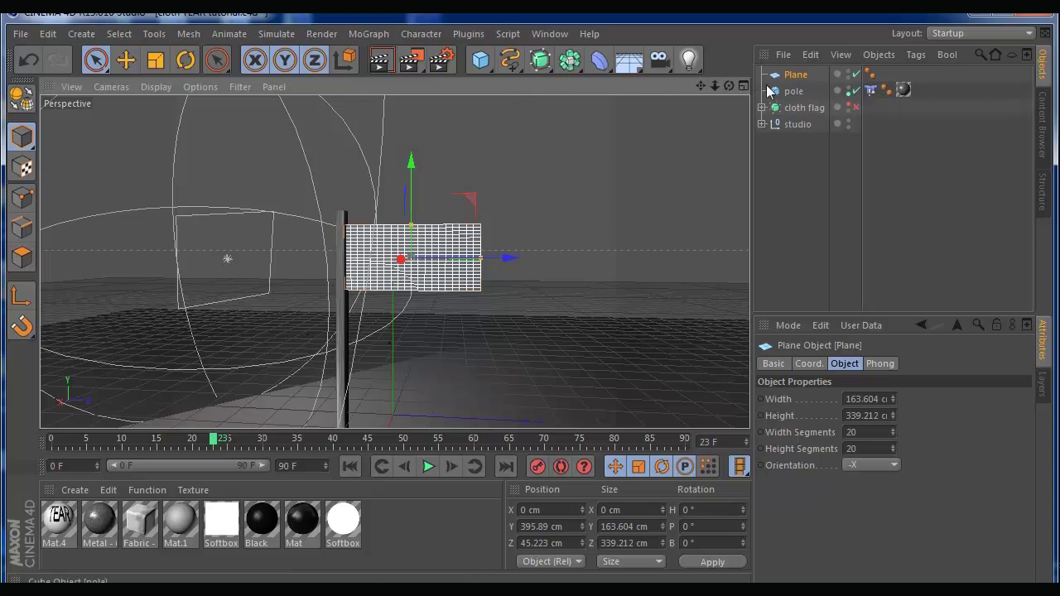
Set the plane's width and height segments to 1
click(863, 431)
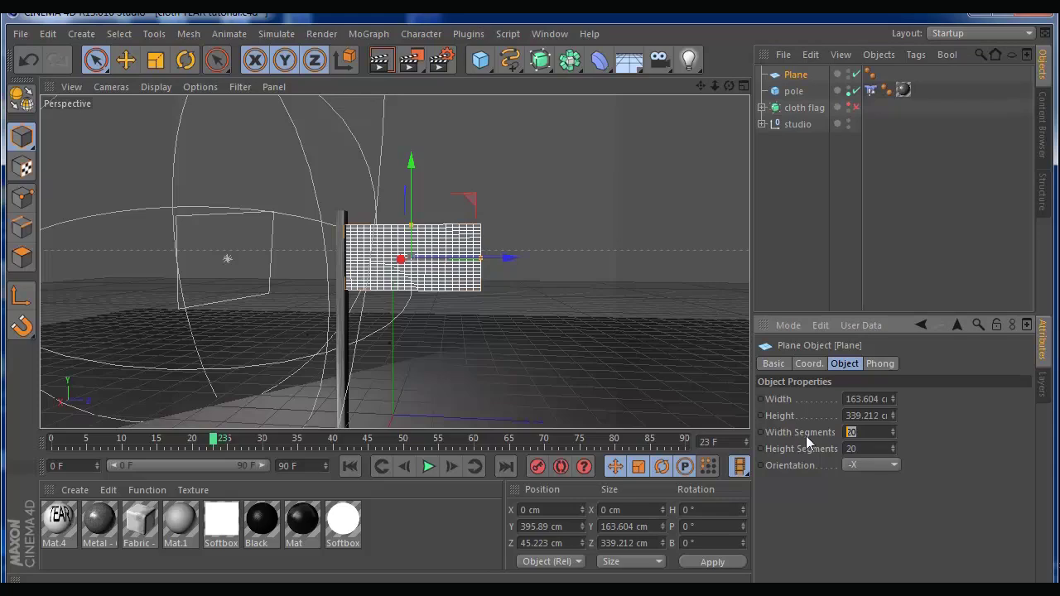
text(1)
key(Tab)
text(1)
key(Return)
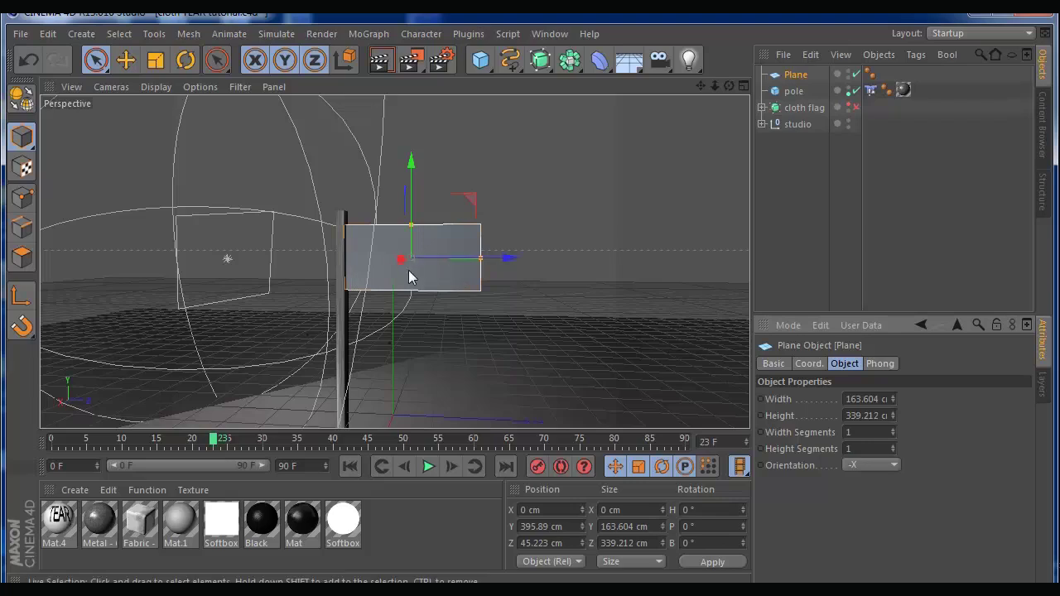
Add a HyperNURBS, make the plane editable with C, and nest it under the HyperNURBS
drag(540, 59, 585, 85)
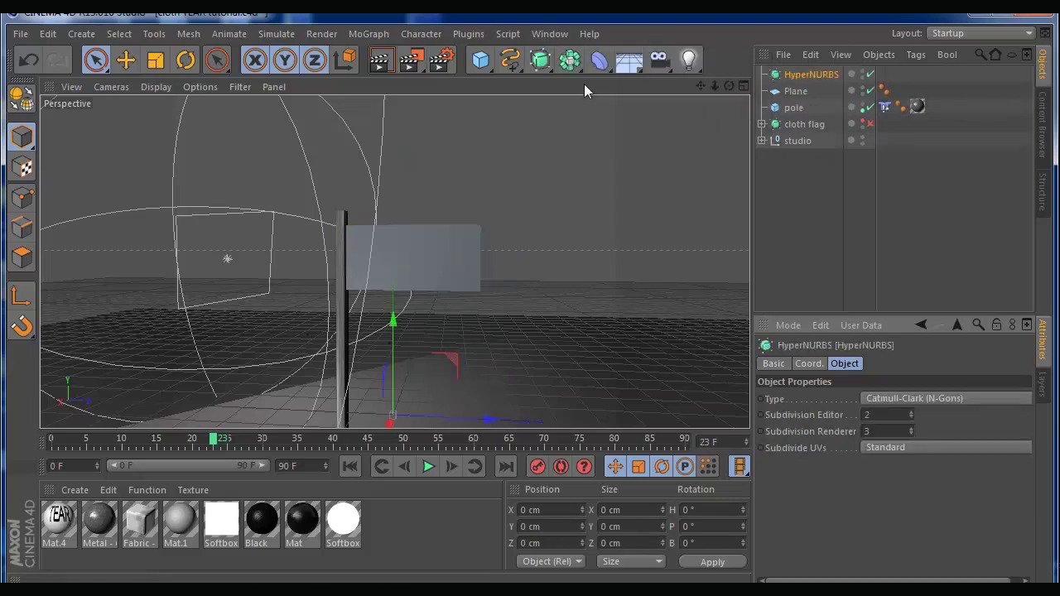
click(791, 91)
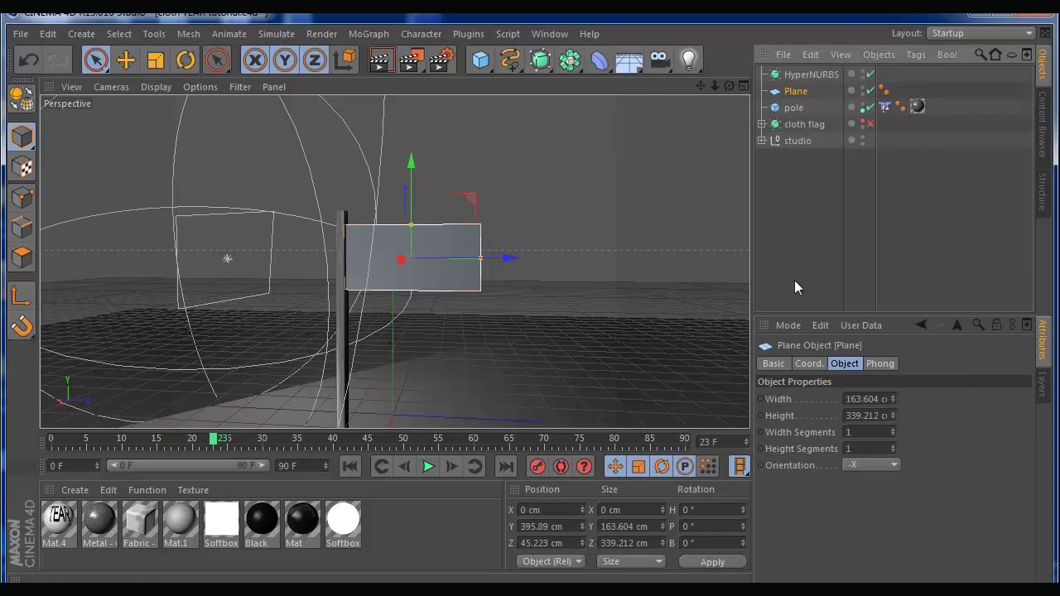
key(c)
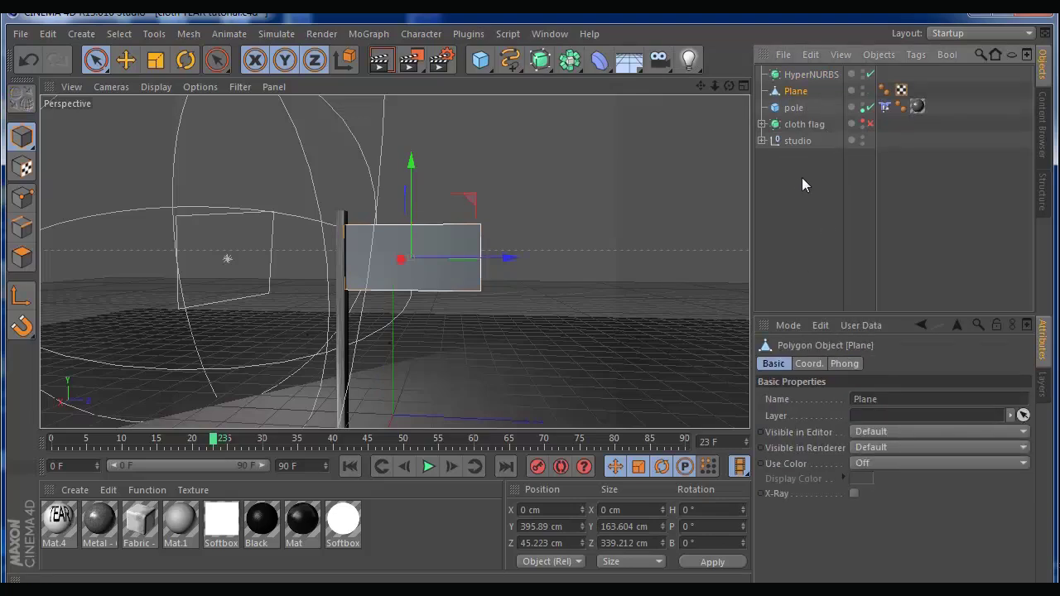
drag(788, 93, 794, 76)
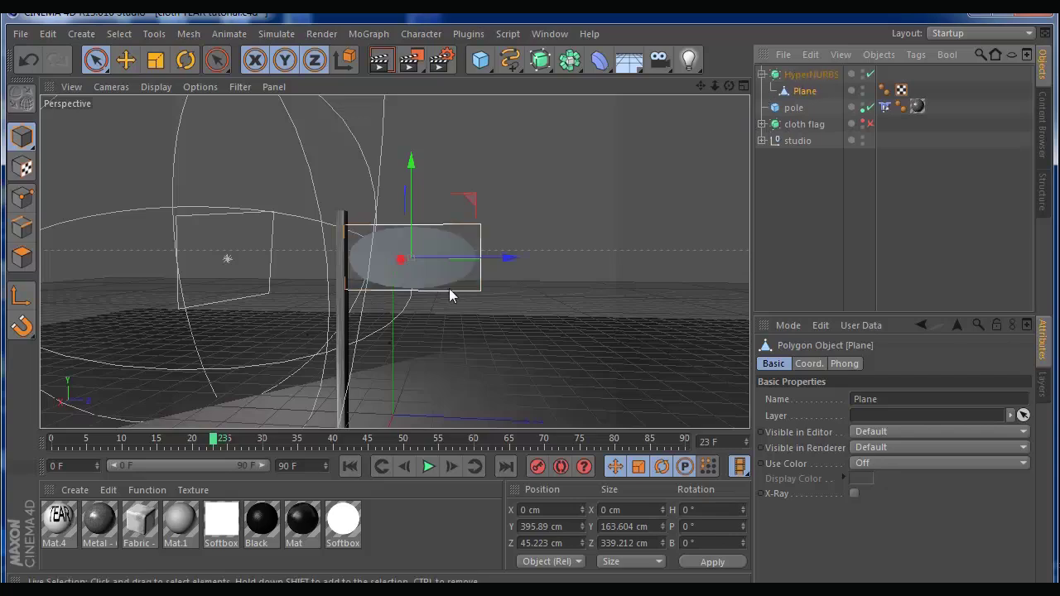
drag(728, 86, 394, 261)
click(740, 87)
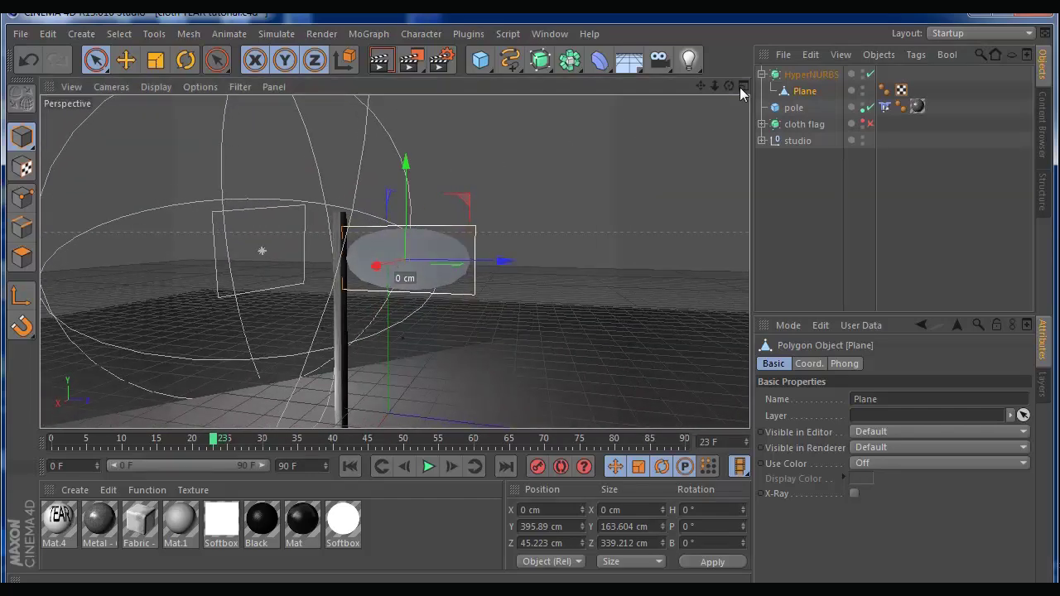
In a maximized Right view and Polygon mode, activate the Knife tool on the Plane
click(787, 75)
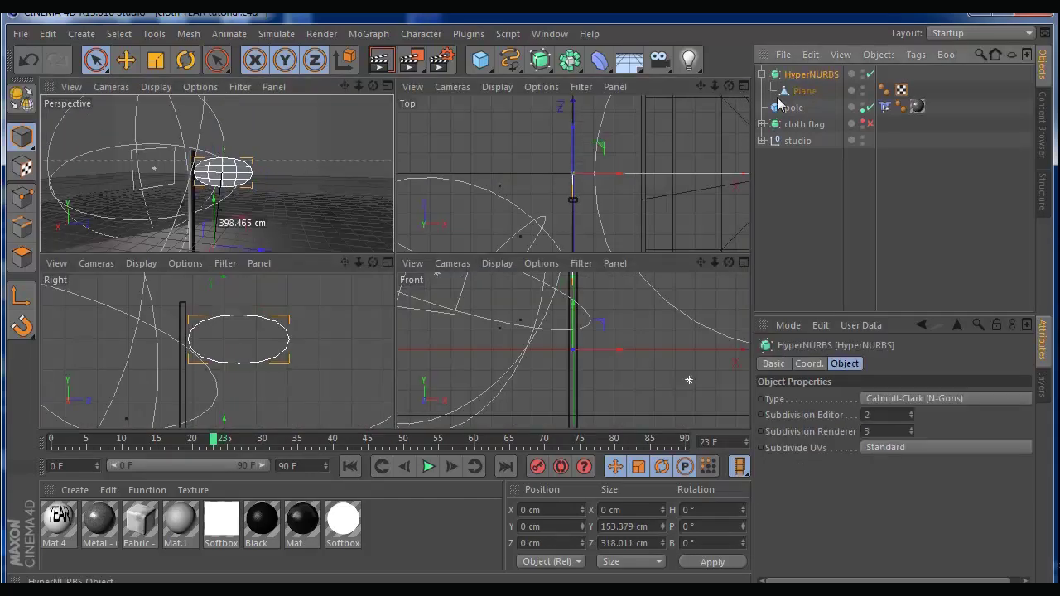
click(386, 263)
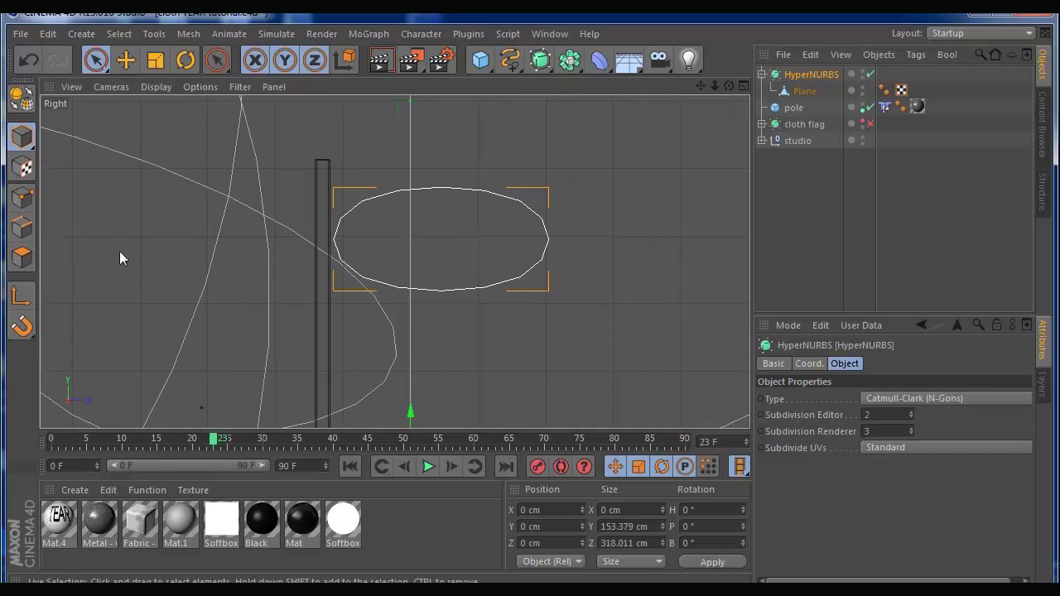
click(20, 257)
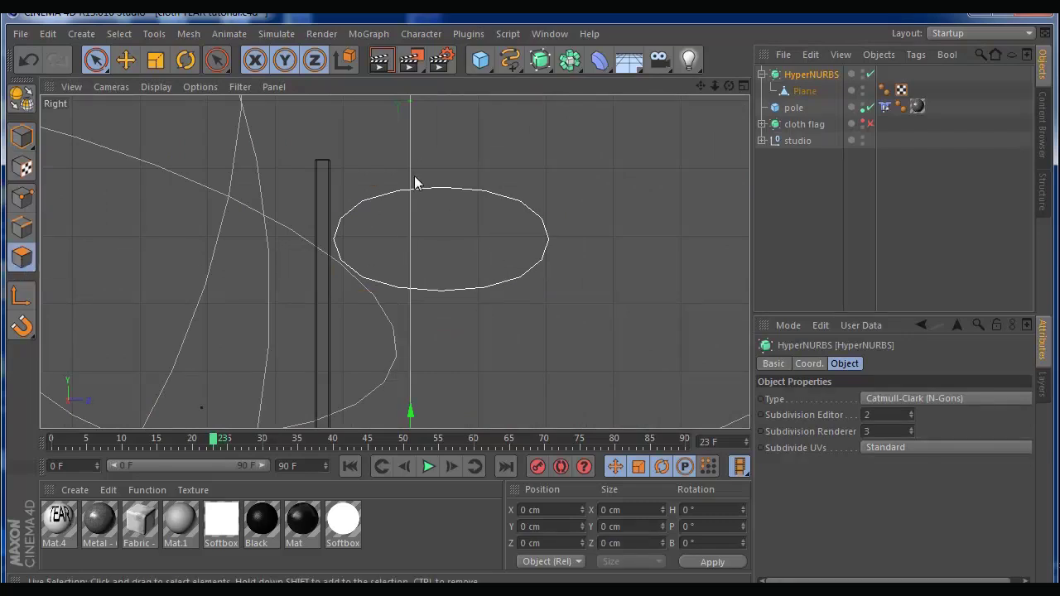
click(804, 91)
click(466, 213)
right_click(466, 218)
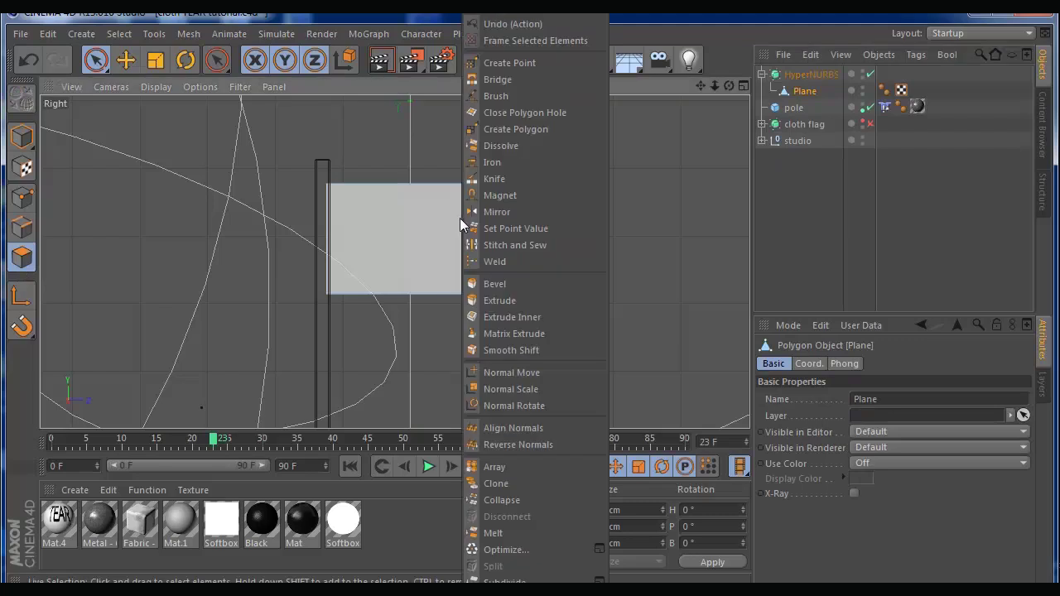
click(489, 183)
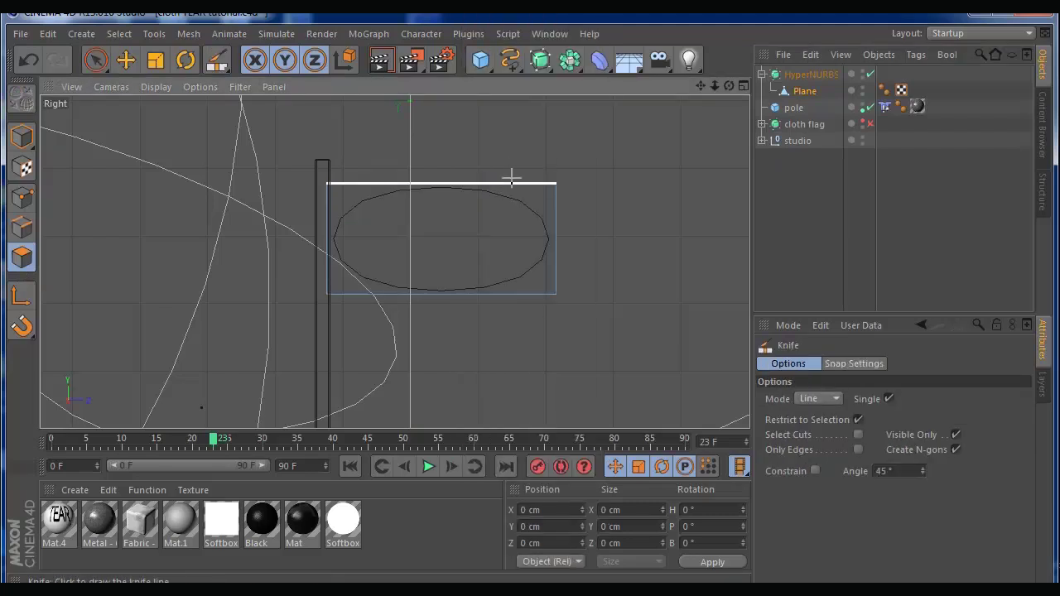
Cut knife lines across all four corners of the flag plane
click(497, 155)
click(585, 205)
click(585, 242)
click(539, 318)
click(371, 312)
click(299, 272)
click(278, 240)
click(347, 169)
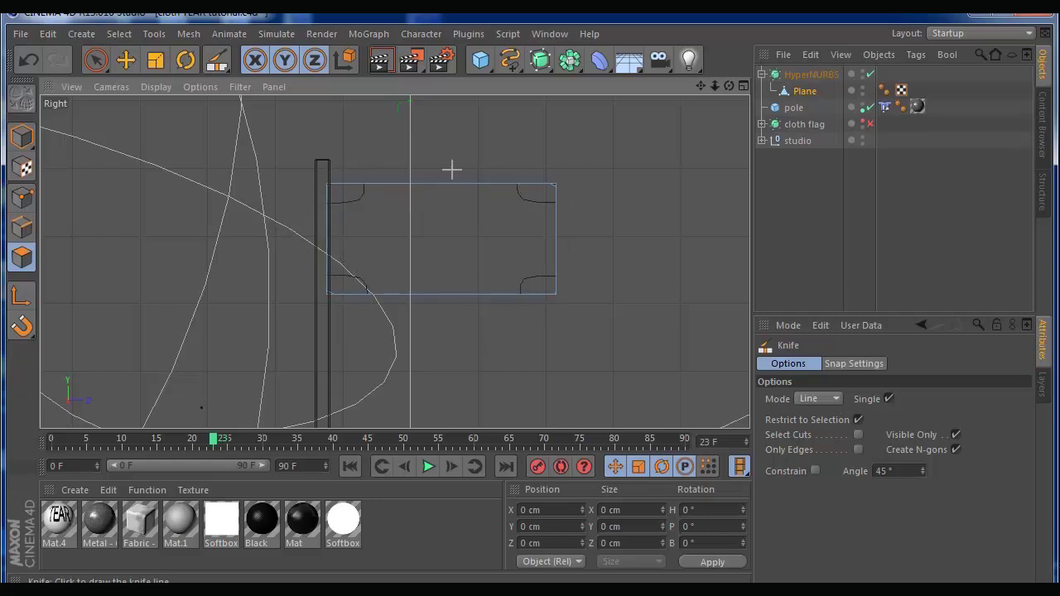
Inspect the smoothed HyperNURBS flag in Perspective, then return to the maximized Right view
click(743, 86)
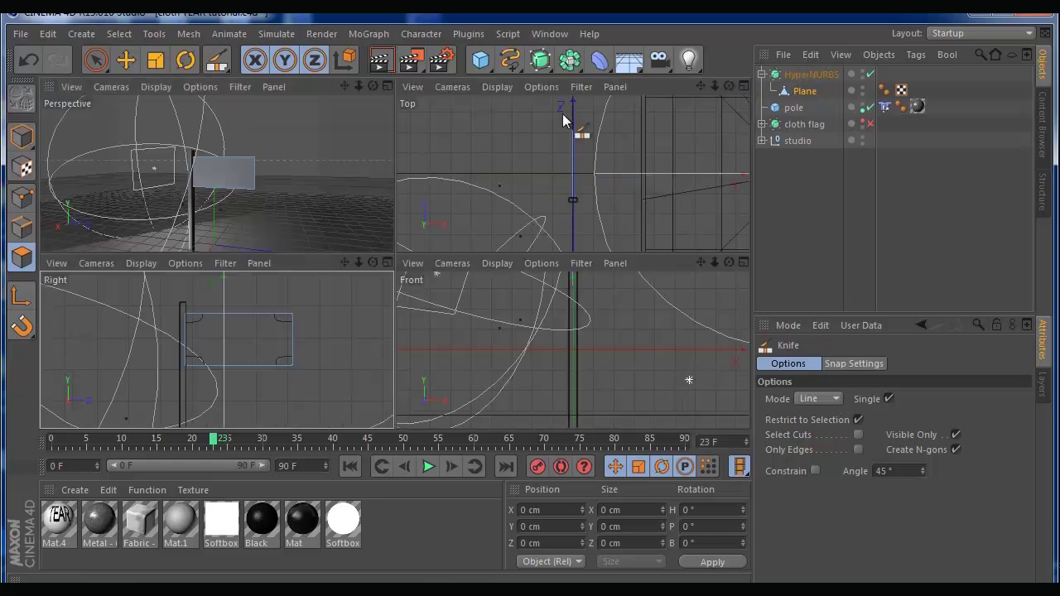
click(388, 86)
click(809, 74)
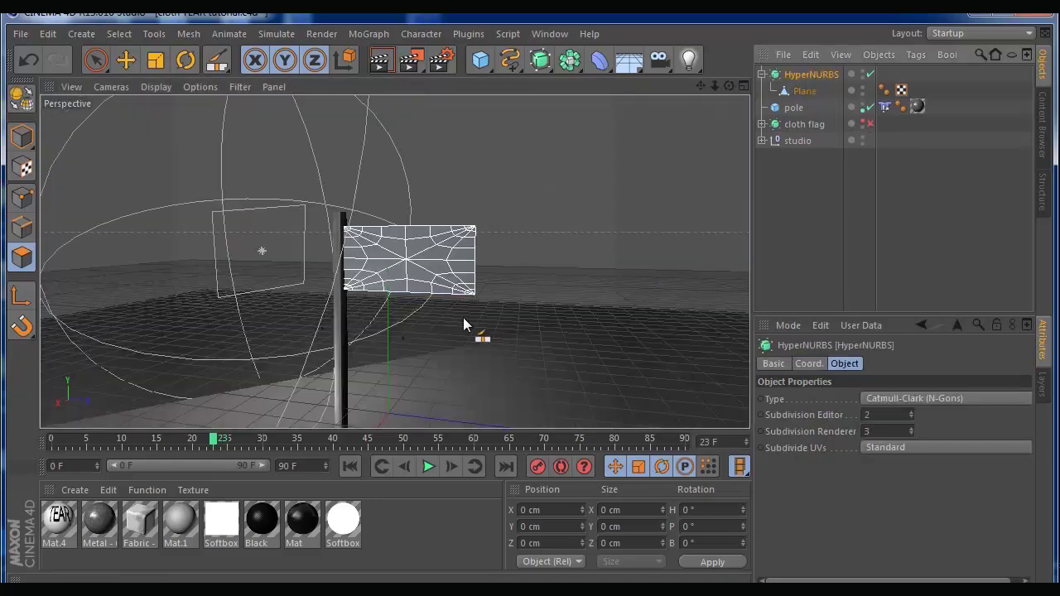
mouse_move(729, 85)
mouse_down()
mouse_move(779, 91)
mouse_move(745, 50)
mouse_move(704, 83)
mouse_move(718, 91)
mouse_up()
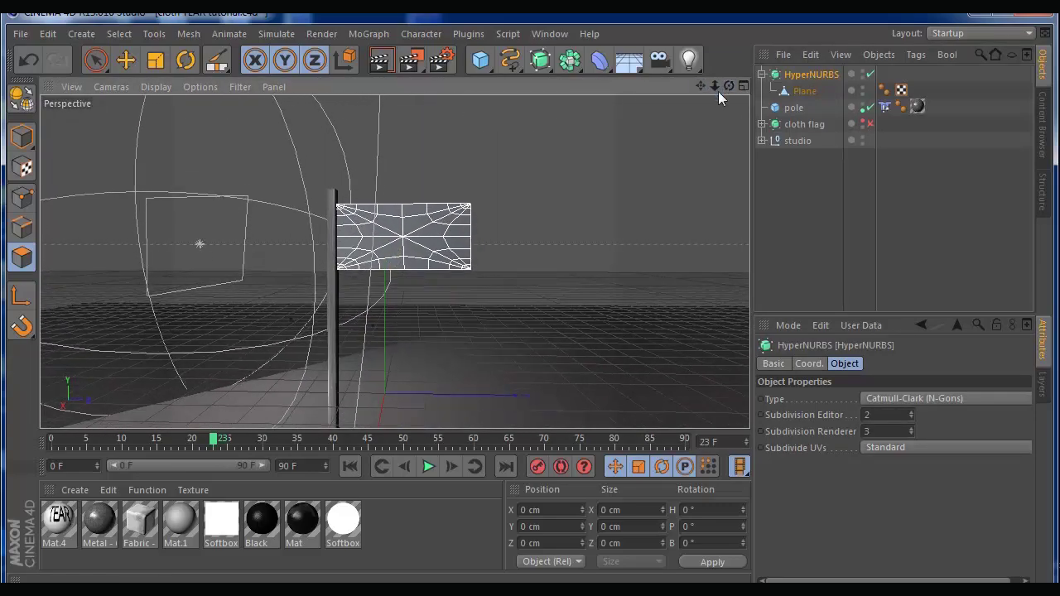
click(744, 85)
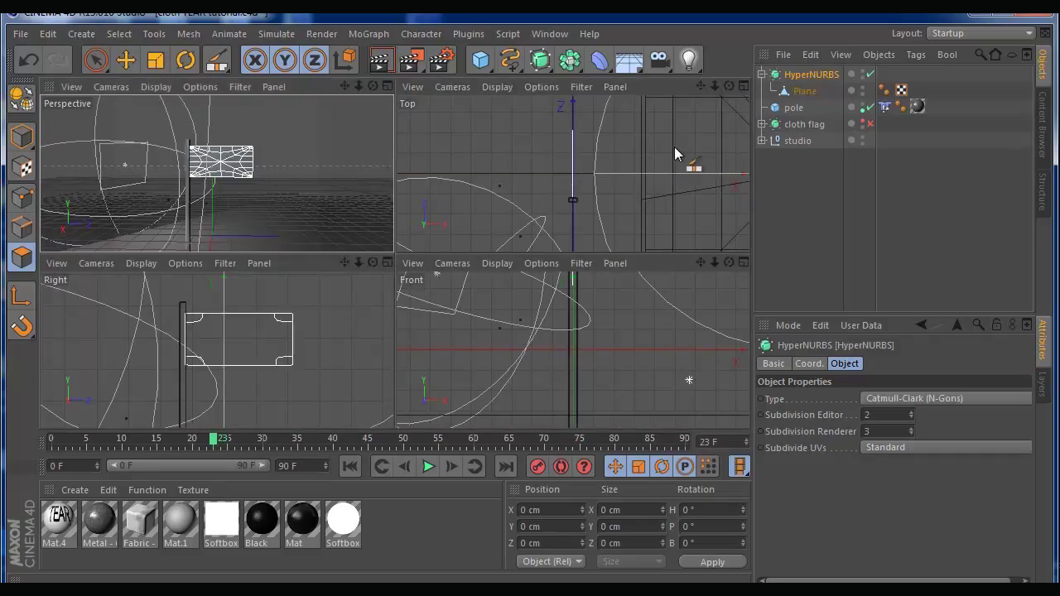
click(390, 262)
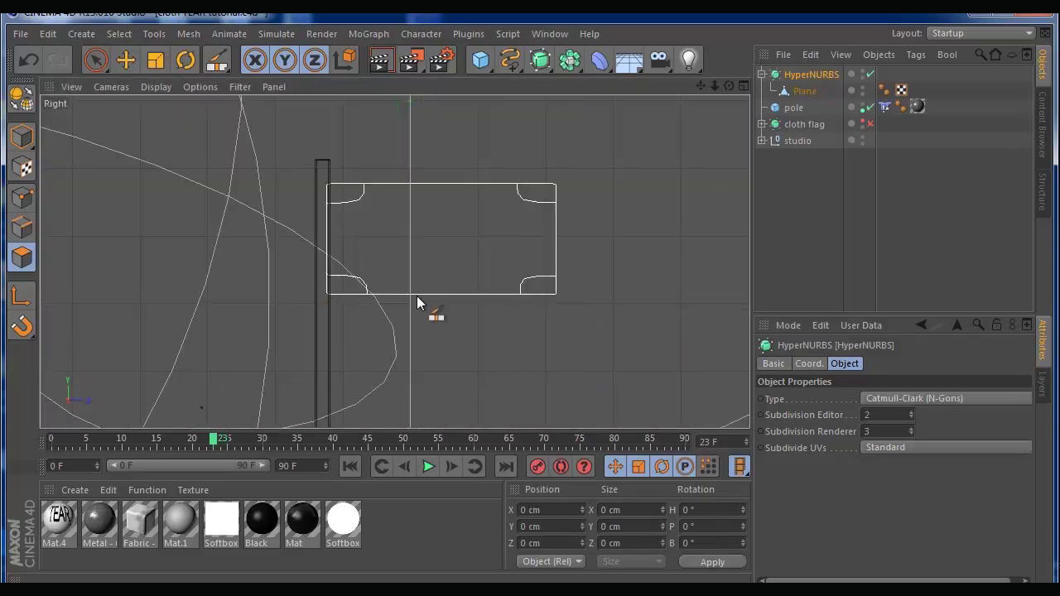
Activate the Knife tool on the flag Plane
click(805, 92)
right_click(511, 204)
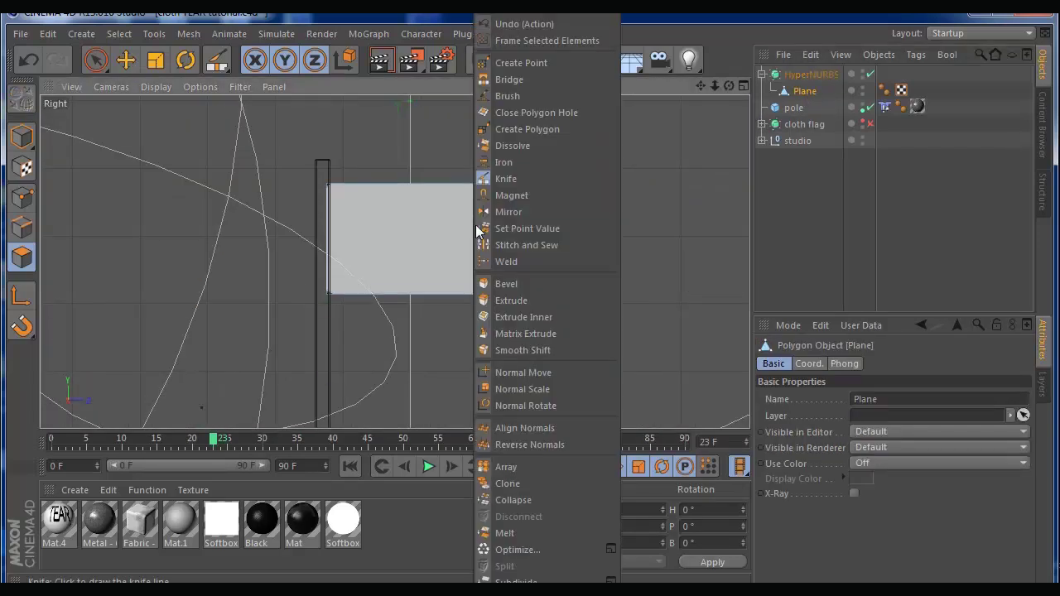
click(502, 176)
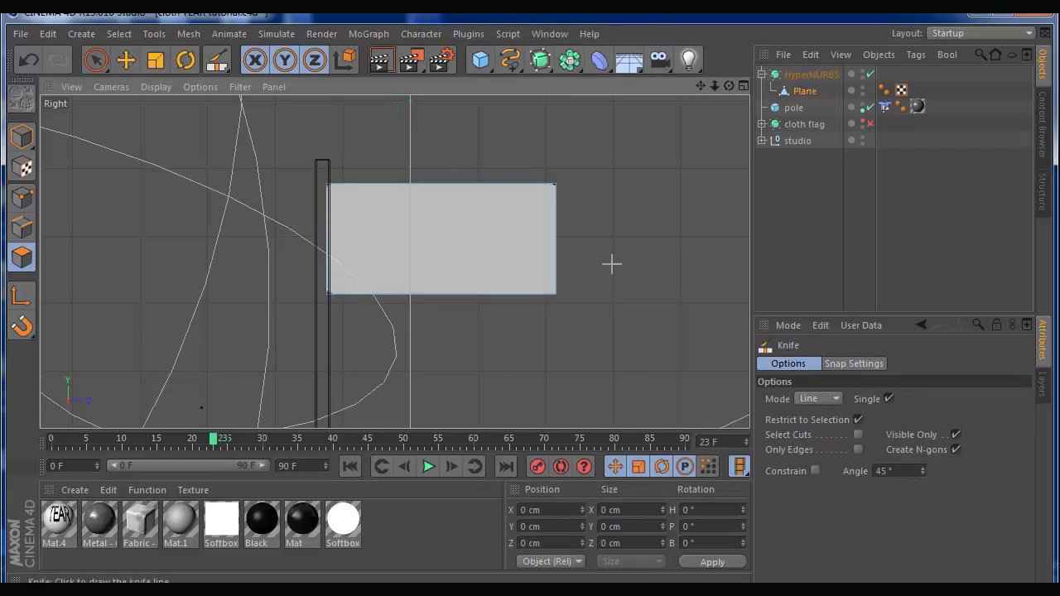
Slice ten criss-crossing ragged cuts across the plane's right half
drag(618, 240, 482, 189)
drag(593, 269, 436, 165)
drag(605, 193, 421, 334)
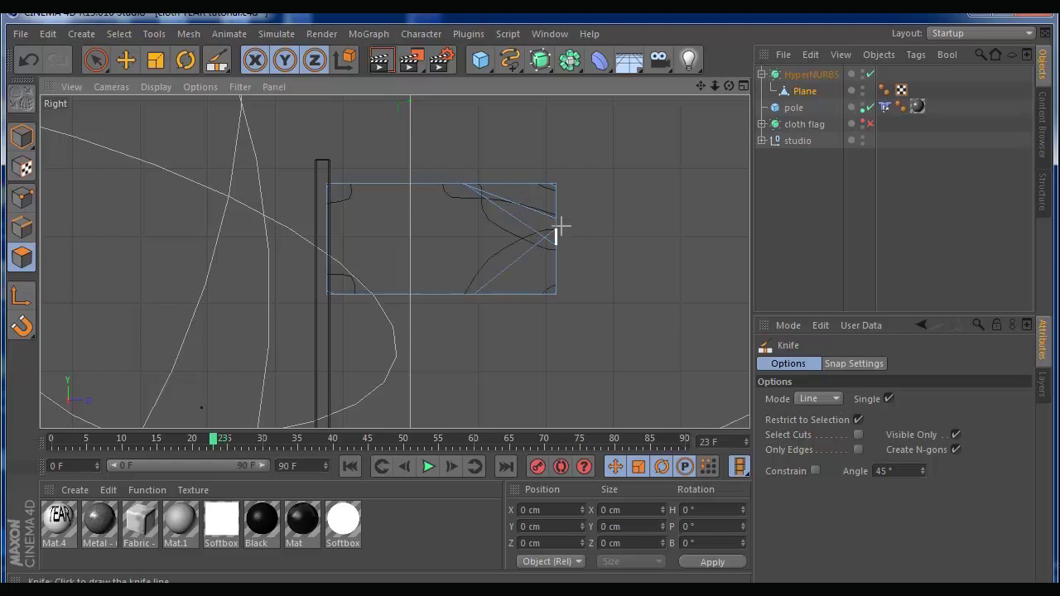
drag(502, 336, 549, 265)
drag(634, 310, 485, 243)
drag(613, 210, 428, 297)
drag(551, 333, 454, 149)
drag(596, 249, 467, 163)
drag(568, 152, 456, 310)
drag(621, 209, 471, 337)
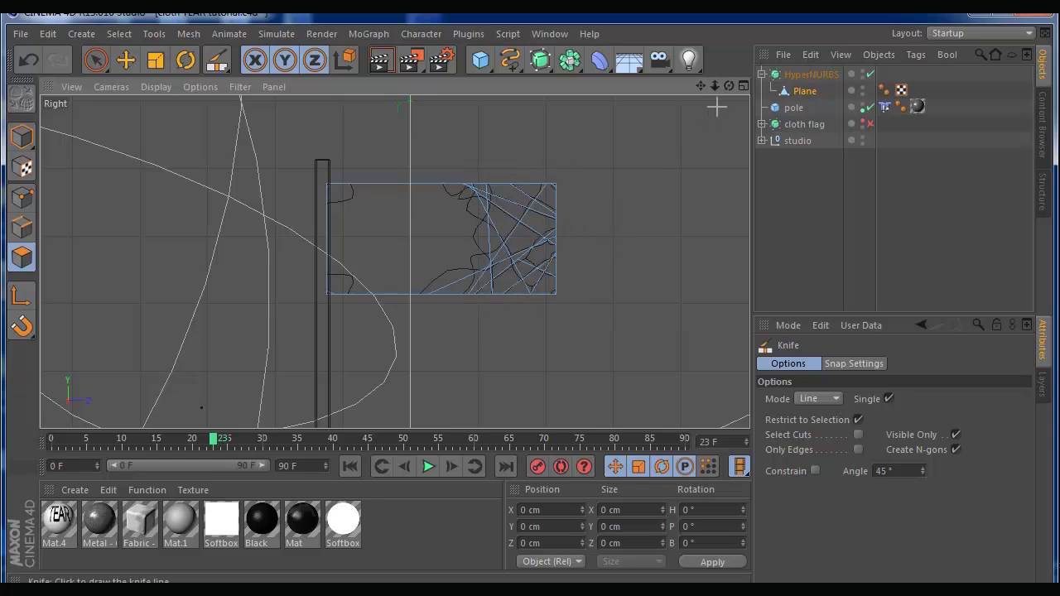
Show the smoothed HyperNURBS flag alone in the Perspective view
click(743, 86)
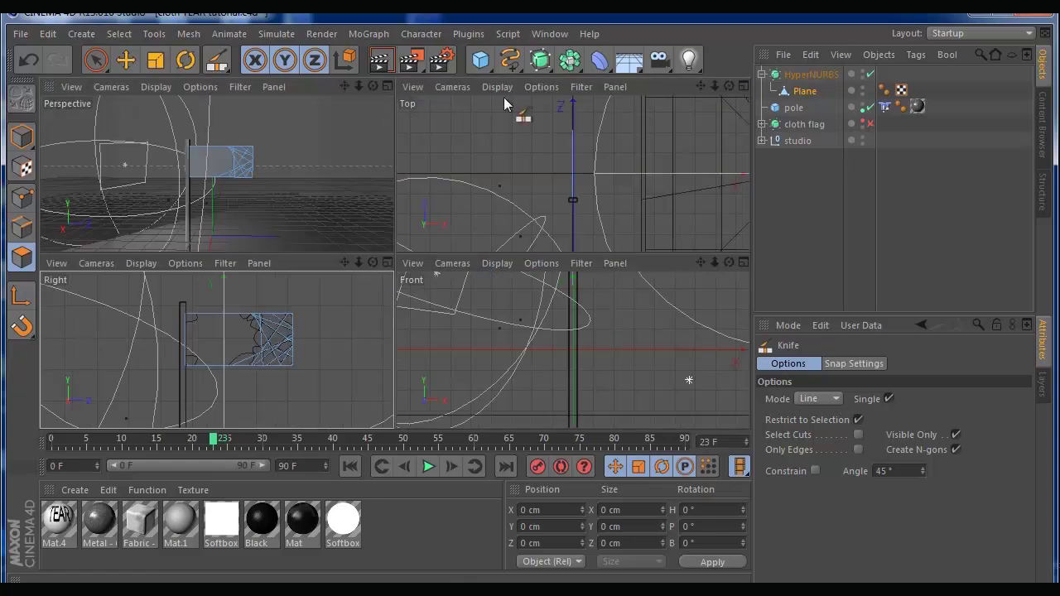
click(802, 74)
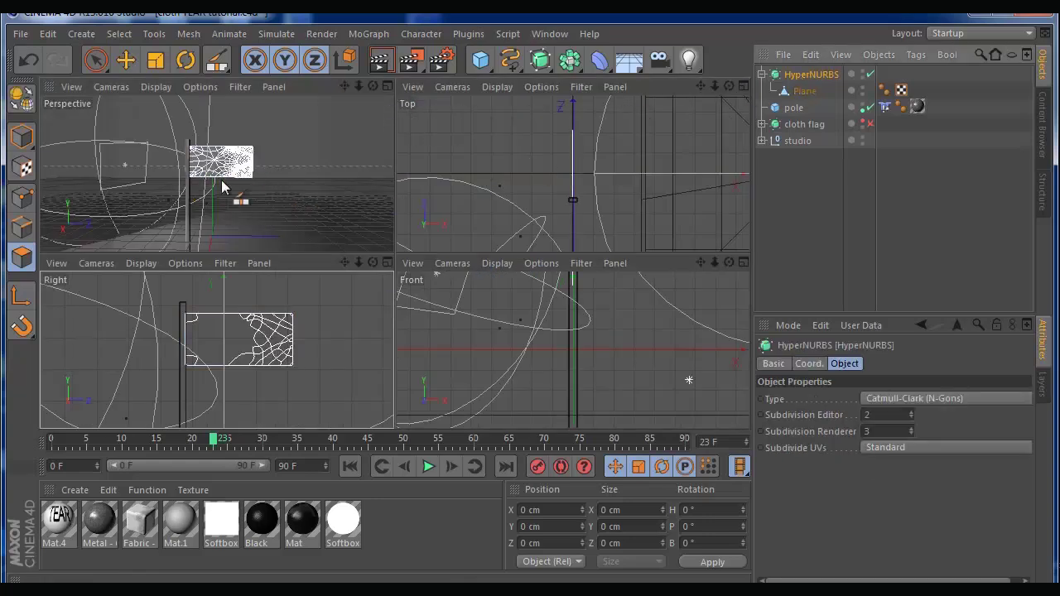
click(387, 87)
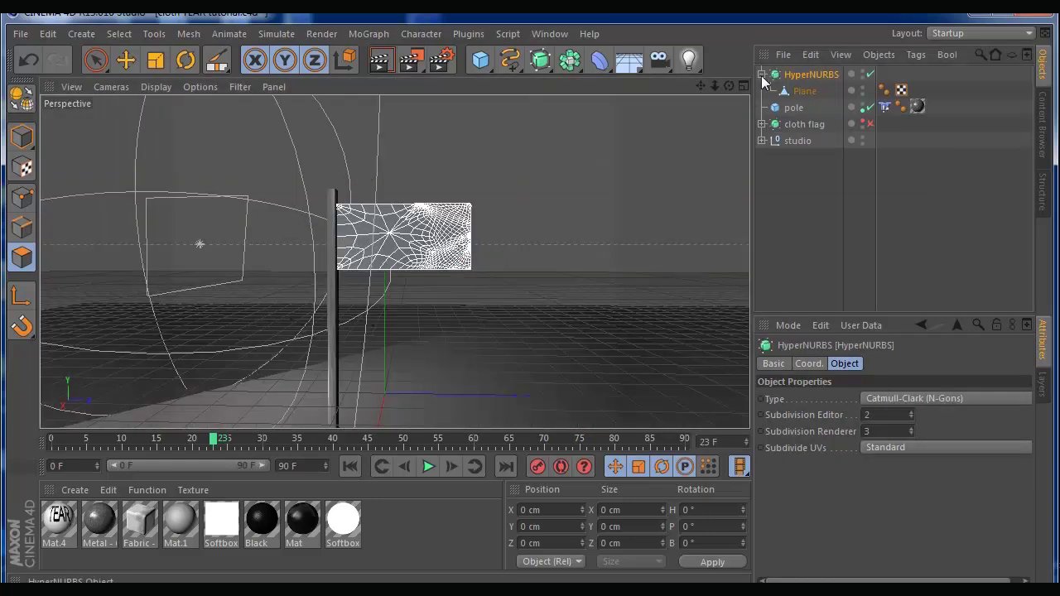
Zoom and orbit around the flag, comparing the Plane's cuts with the smoothed HyperNURBS
mouse_move(714, 86)
mouse_down()
mouse_move(727, 86)
mouse_move(718, 86)
mouse_up()
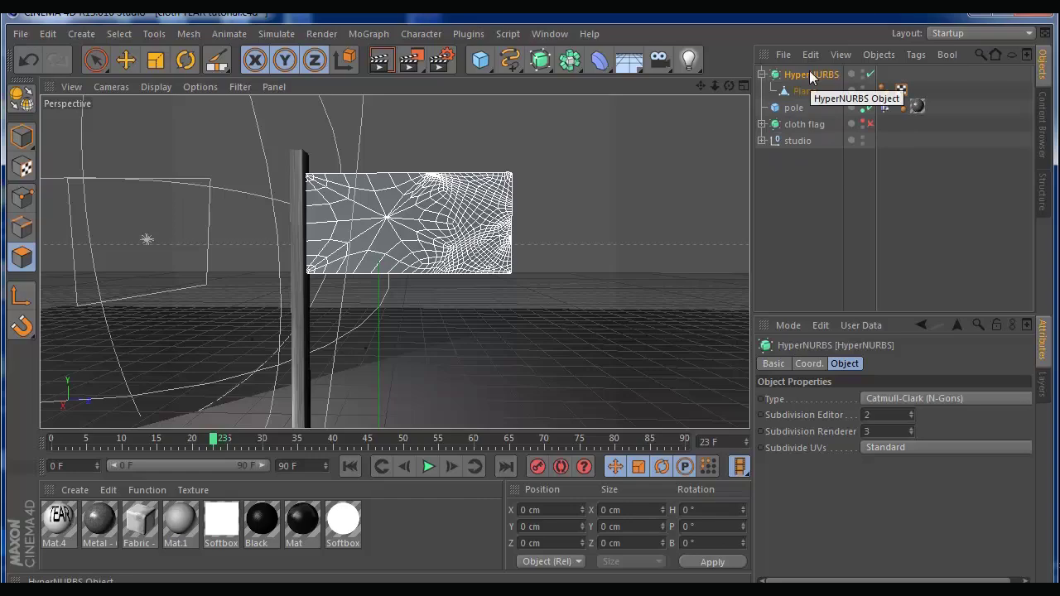
drag(809, 75, 603, 142)
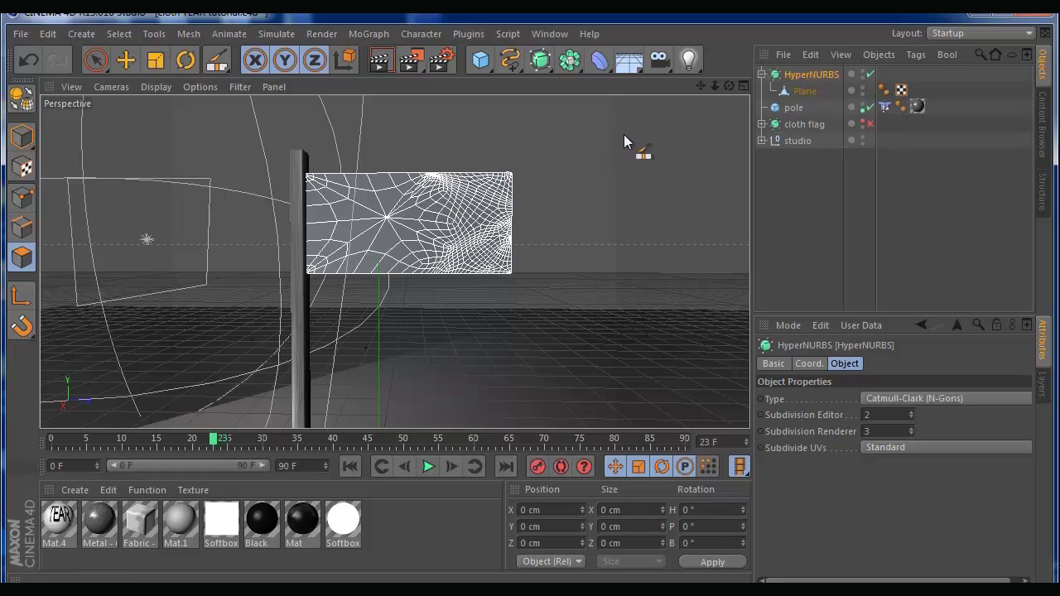
mouse_move(730, 84)
mouse_down()
mouse_move(662, 88)
mouse_move(729, 85)
mouse_up()
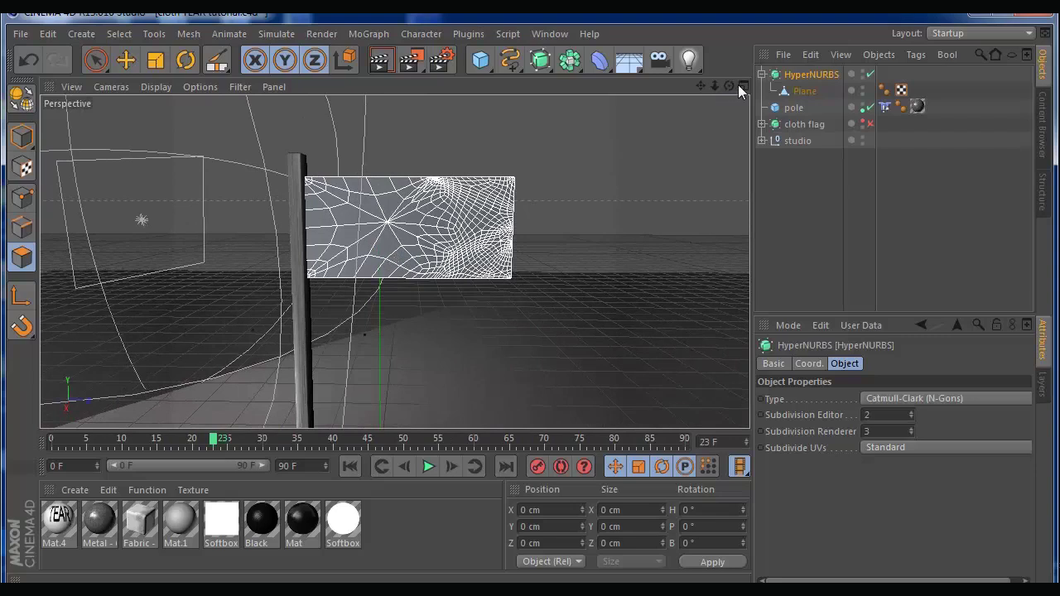
click(797, 91)
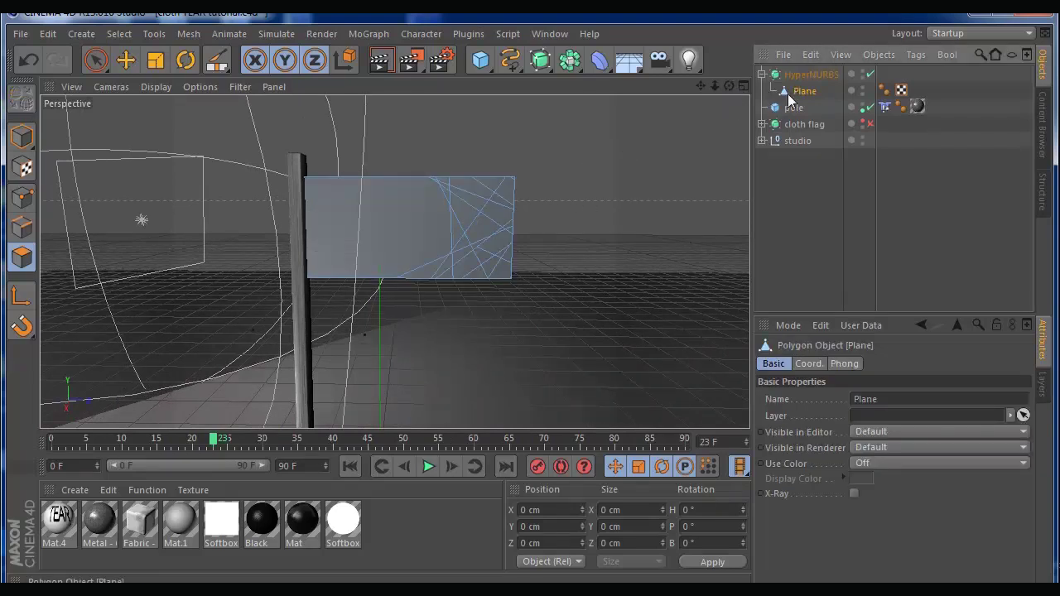
click(797, 74)
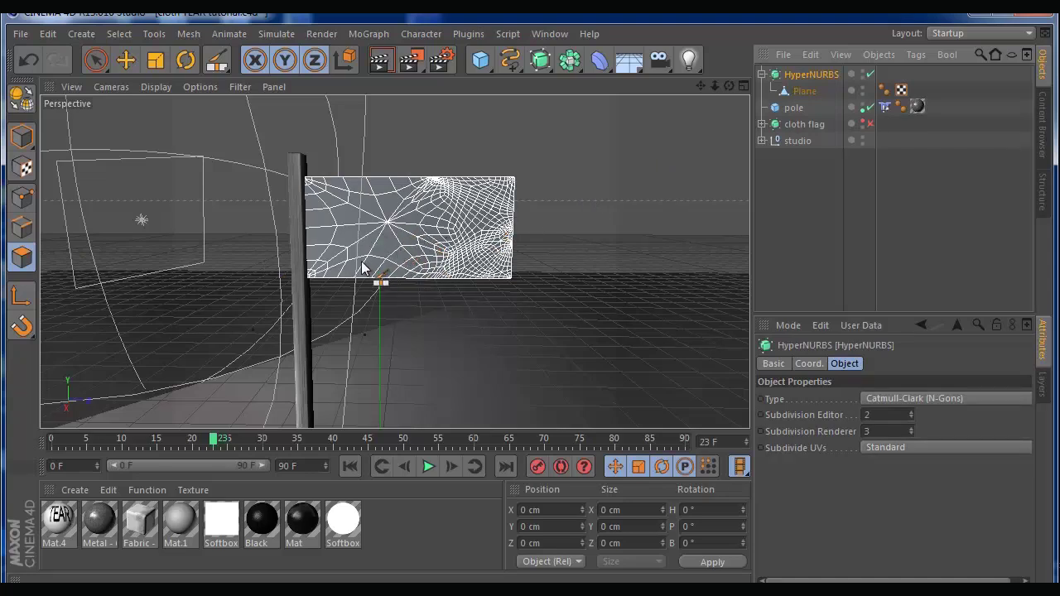
mouse_move(729, 86)
mouse_down()
mouse_move(687, 89)
mouse_move(788, 92)
mouse_up()
Add a Simulation Cloth tag to the Plane, test-play it, and rewind to frame 0
right_click(797, 91)
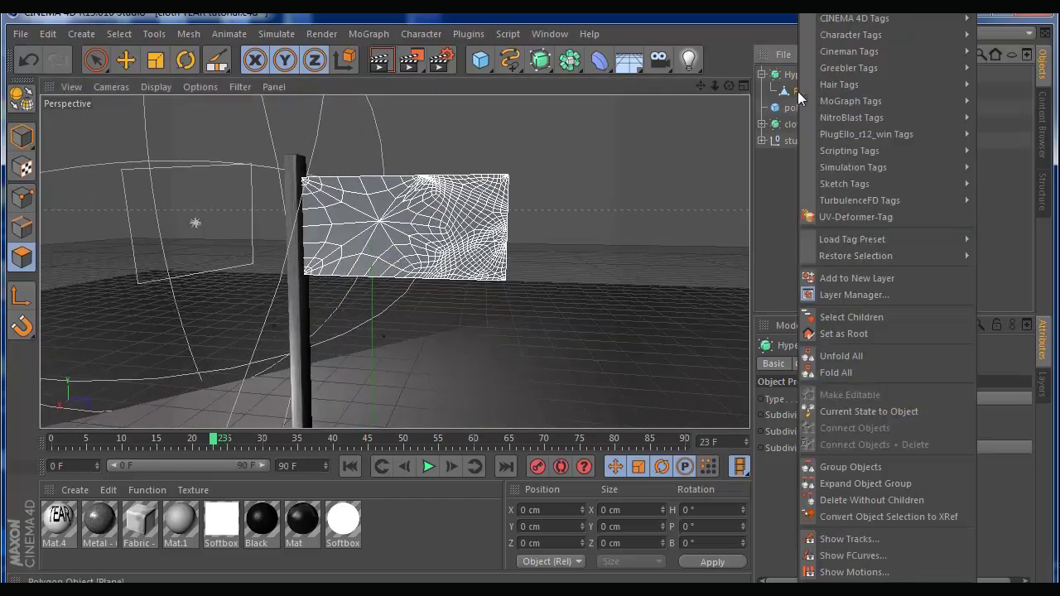
mouse_move(952, 169)
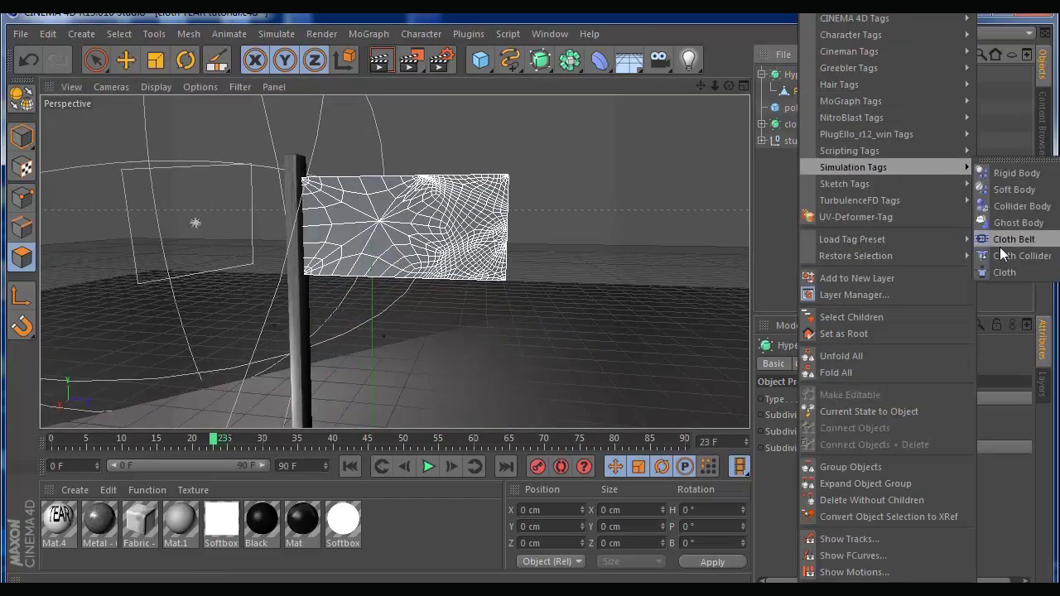
click(1000, 271)
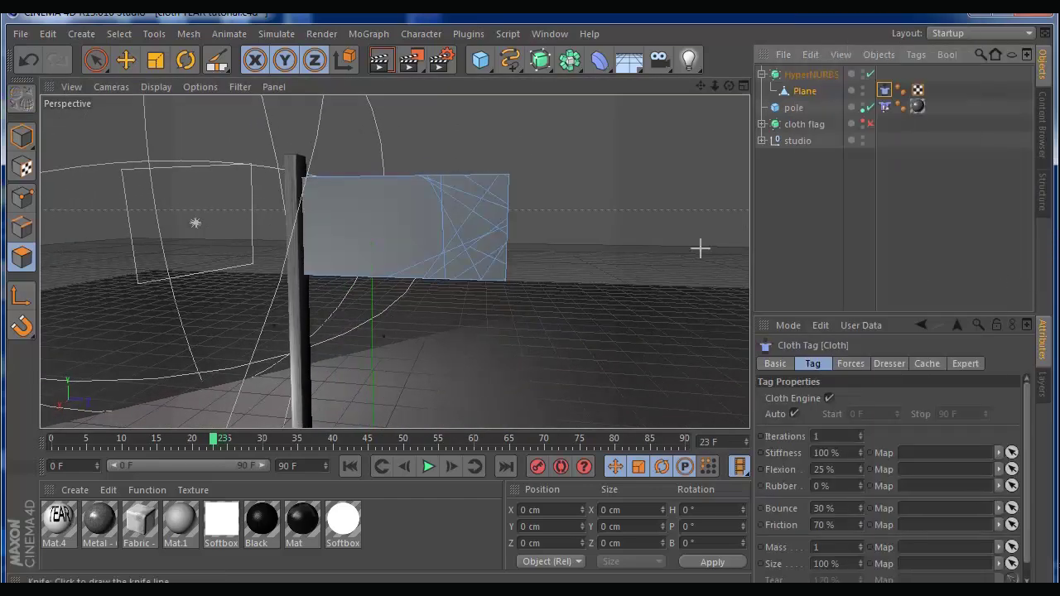
click(802, 75)
click(427, 466)
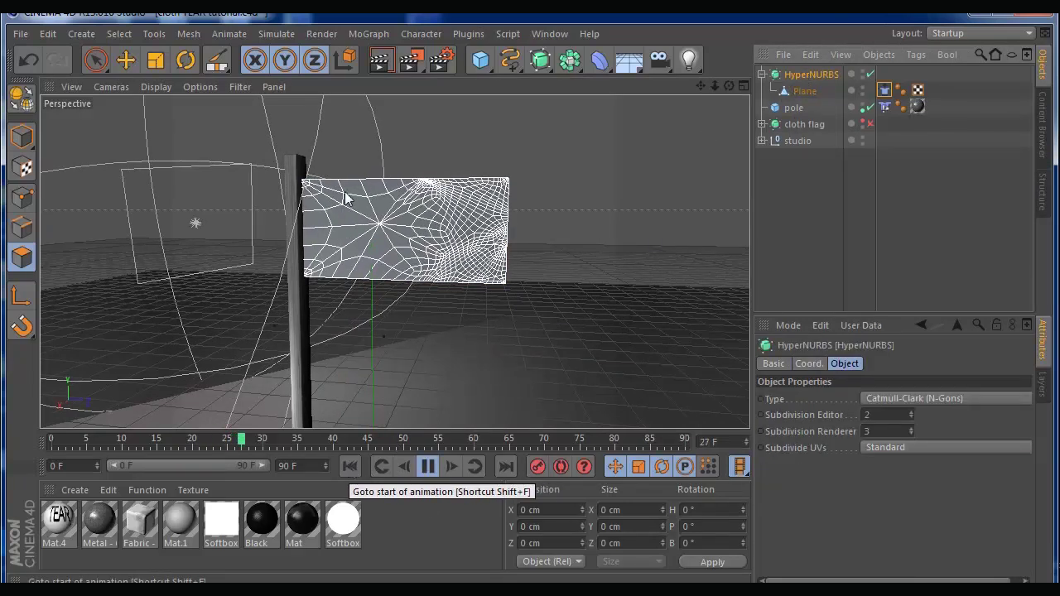
click(428, 468)
click(349, 467)
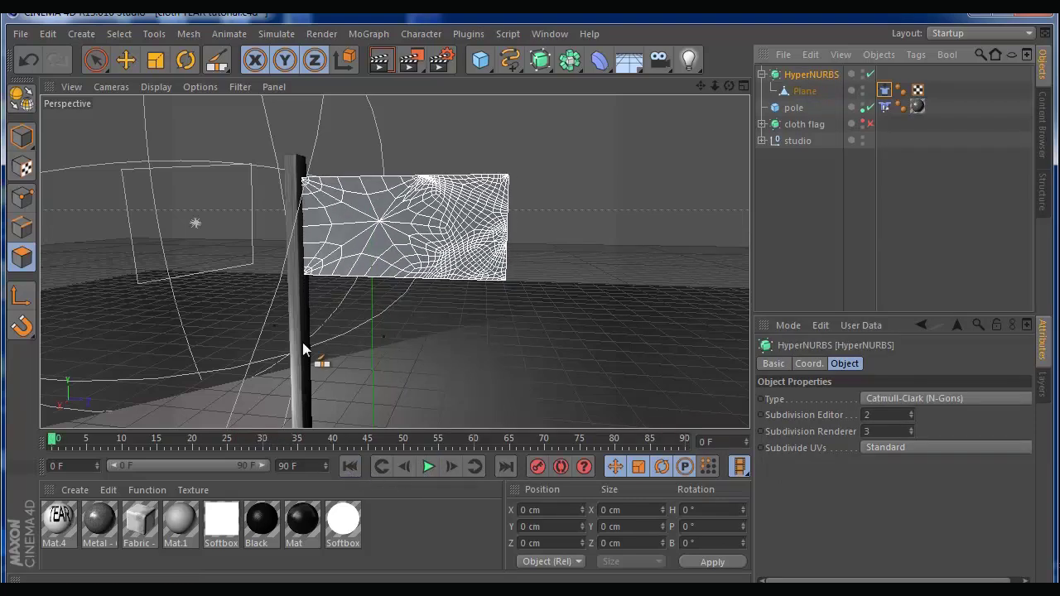
click(25, 200)
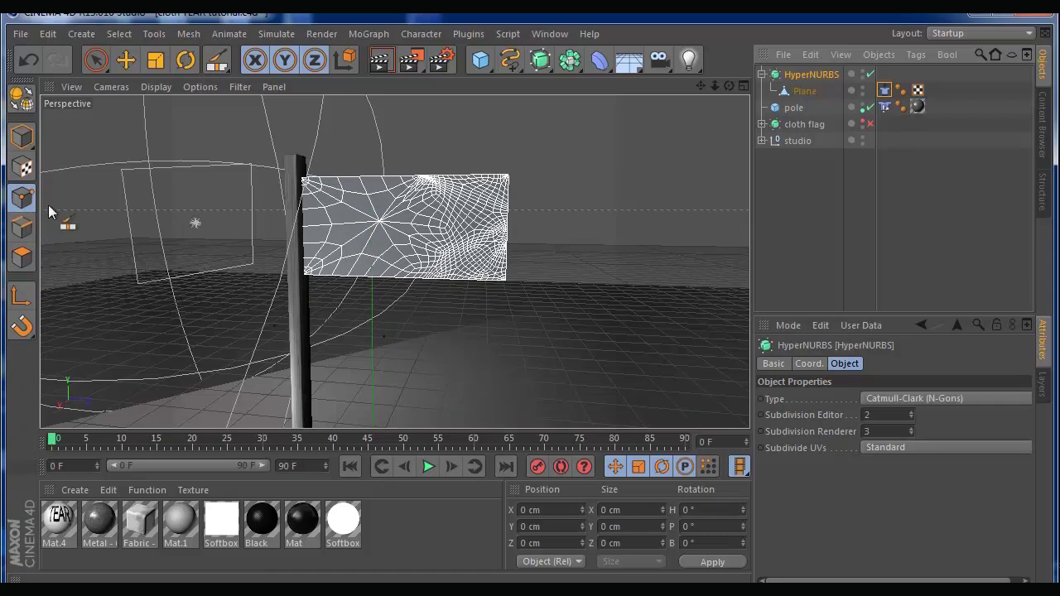
Show only the Right view with Live Selection active and the Cloth tag's Dresser tab open
click(800, 90)
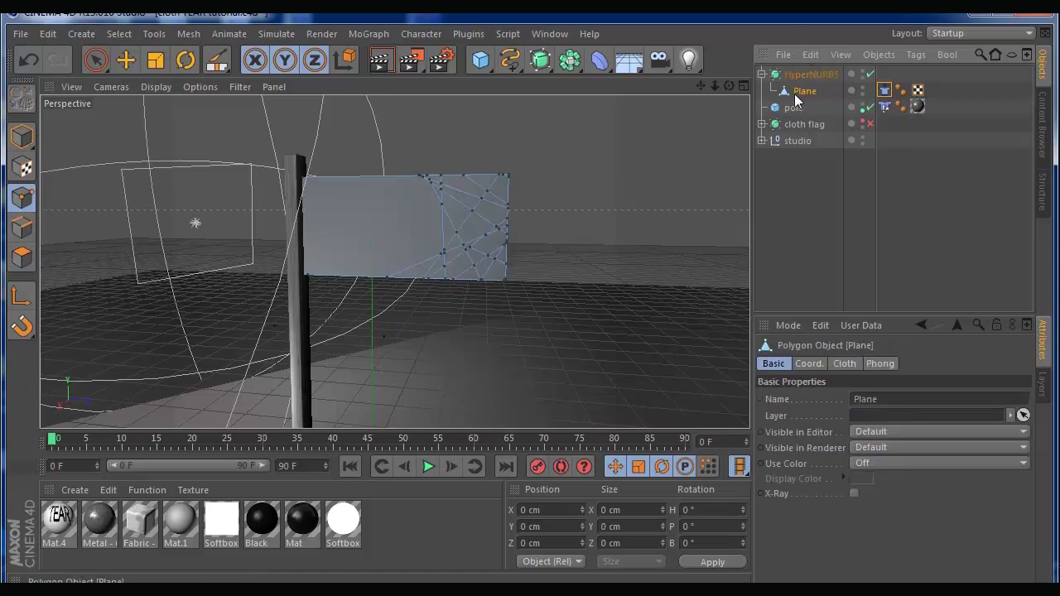
click(743, 87)
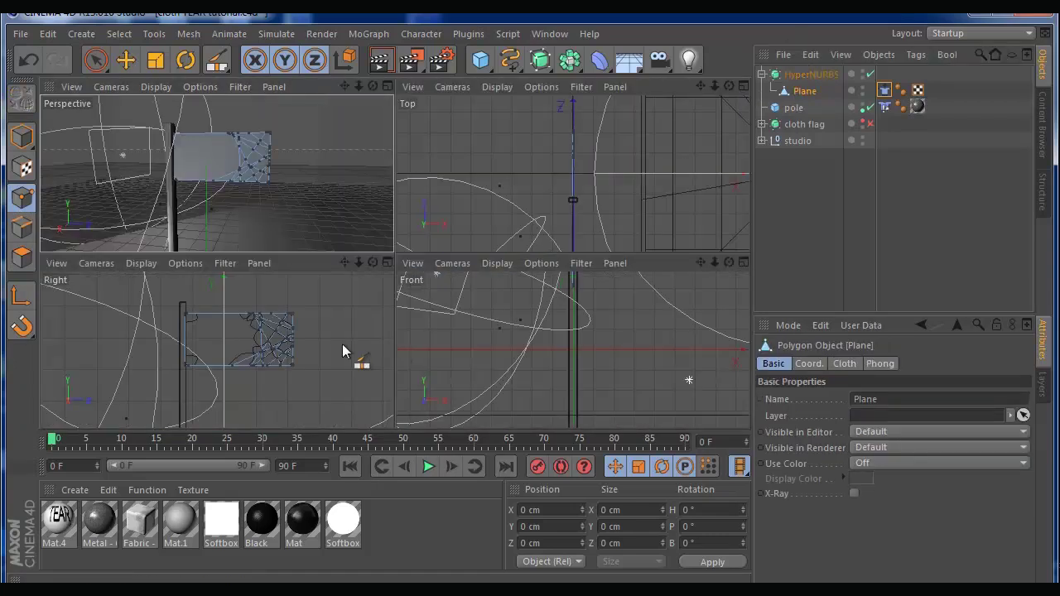
click(384, 263)
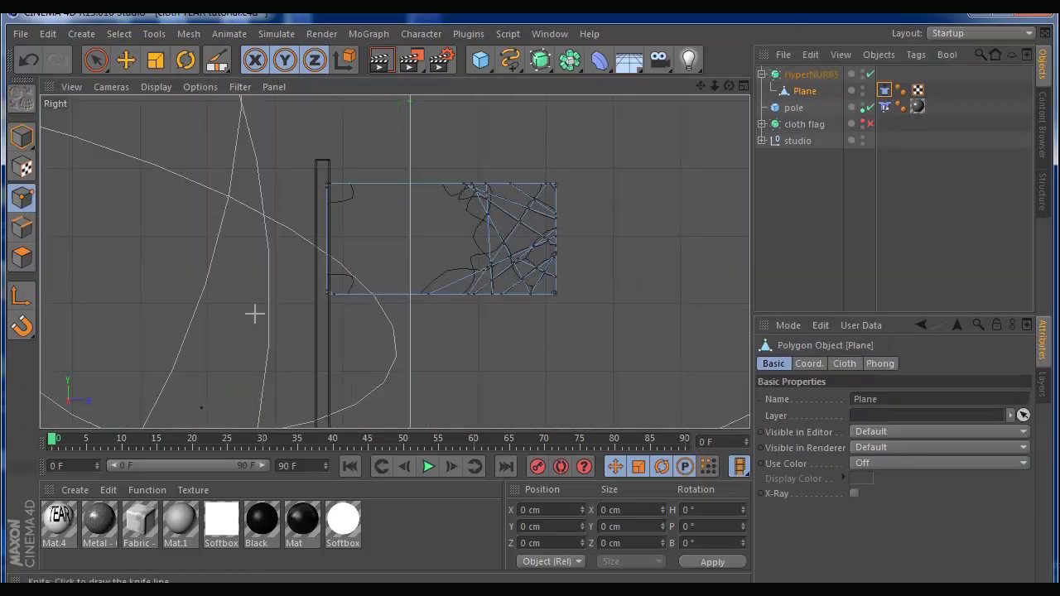
click(97, 63)
click(120, 77)
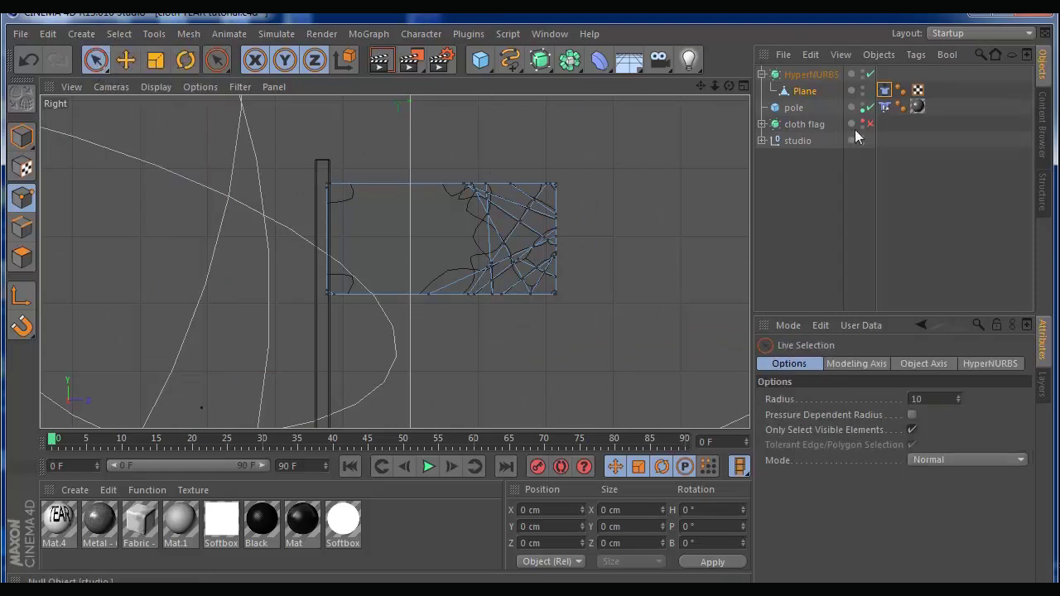
click(886, 93)
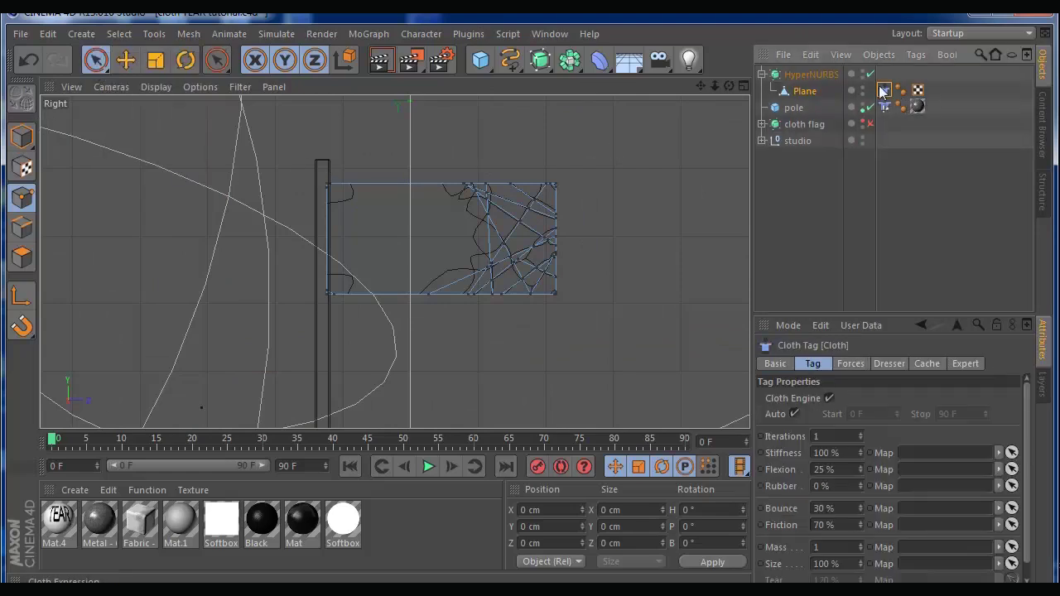
click(889, 363)
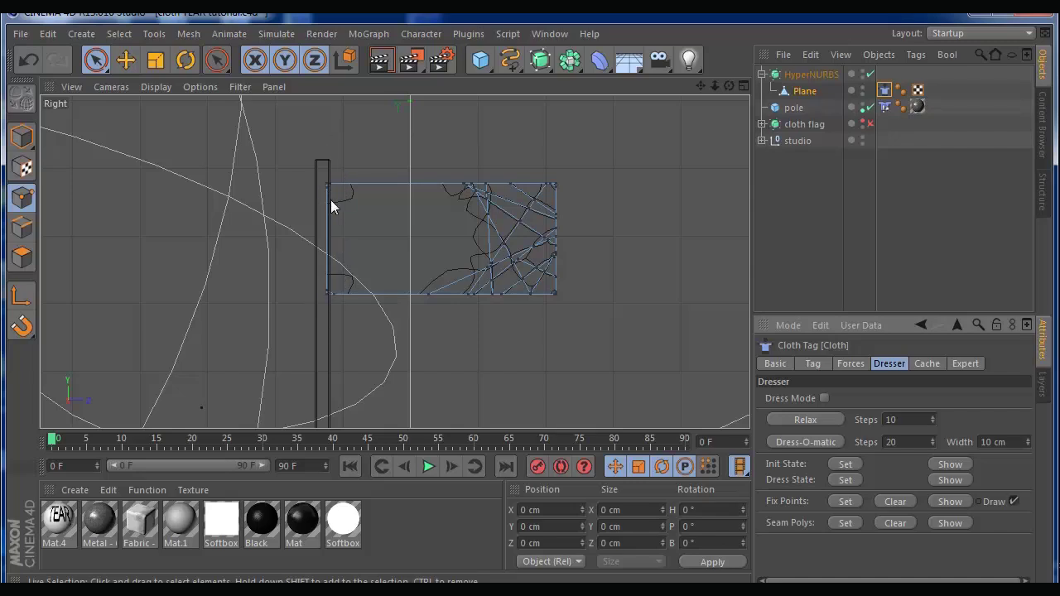
Select the pole-side edge points, apply Fix Points Set, and test-play the pinned cloth
mouse_move(328, 170)
mouse_down()
mouse_move(324, 283)
mouse_move(335, 309)
mouse_move(328, 165)
mouse_up()
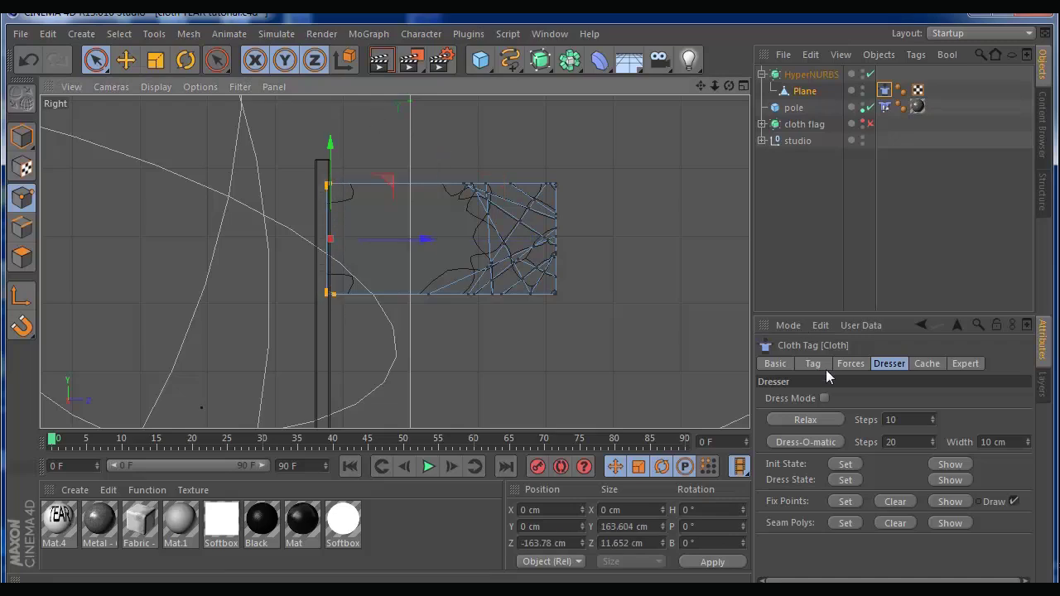
click(846, 502)
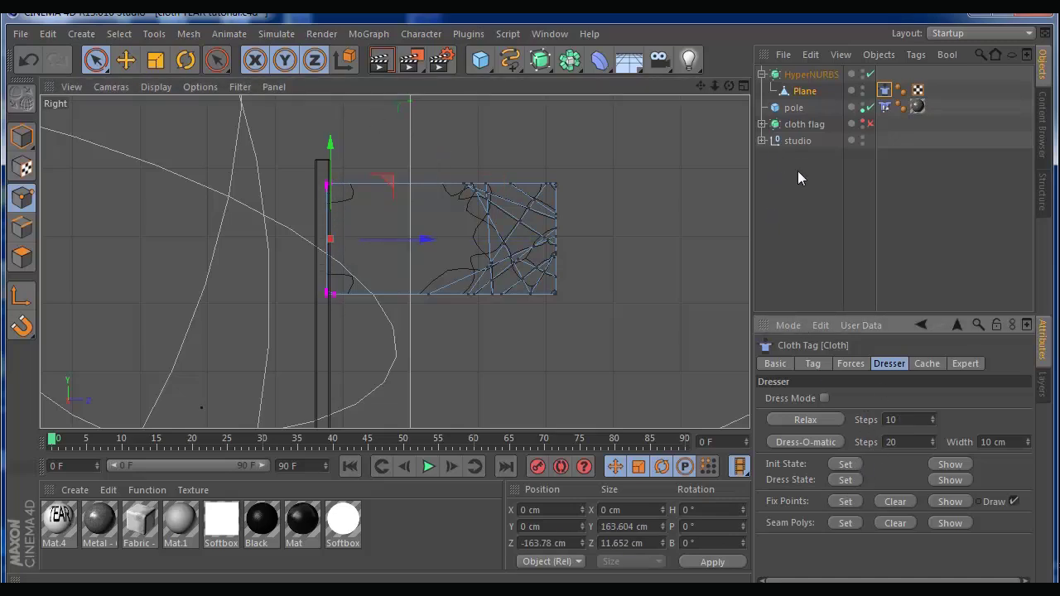
click(429, 468)
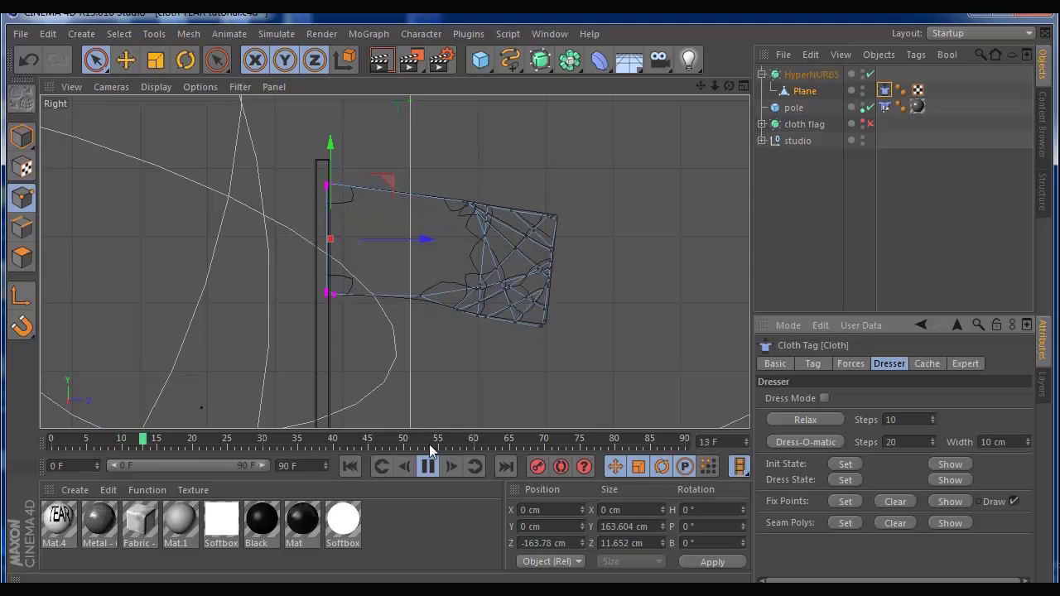
click(427, 466)
click(349, 465)
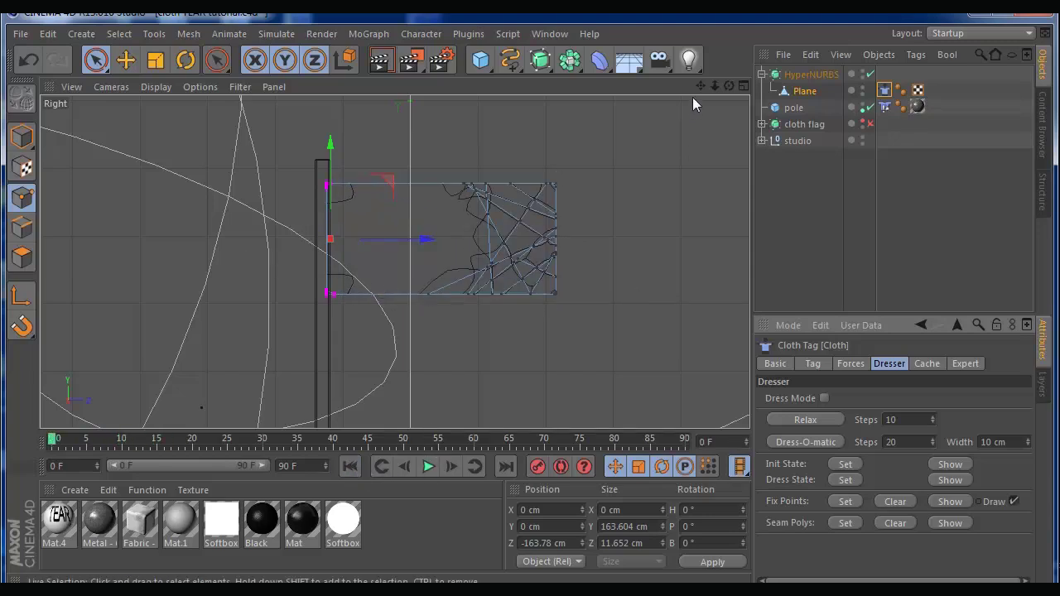
click(743, 87)
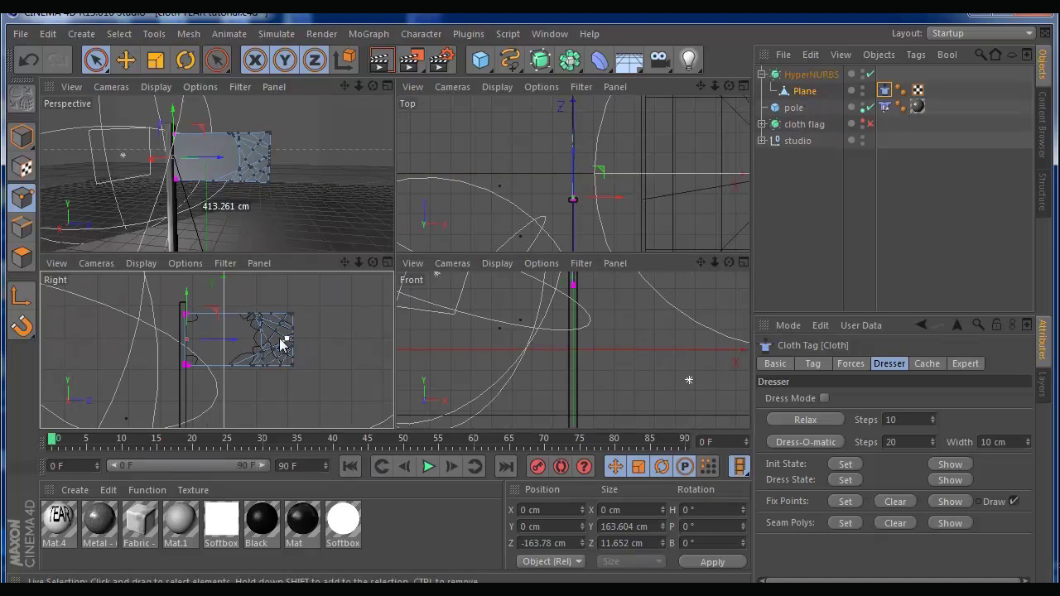
Bake the HyperNURBS, move the baked Plane under the original, and delete the extra Plane
click(247, 178)
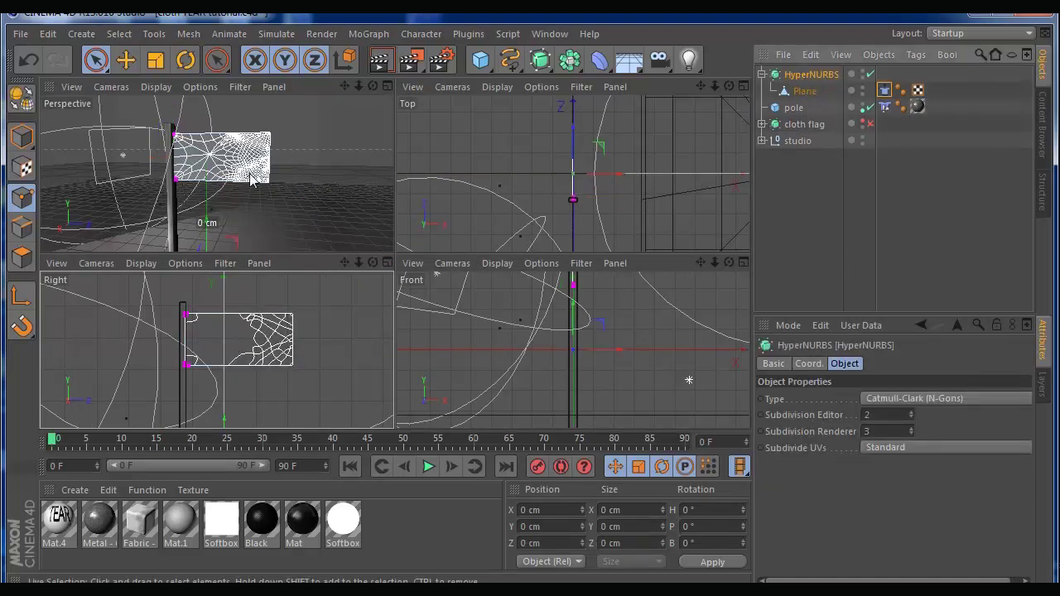
right_click(796, 79)
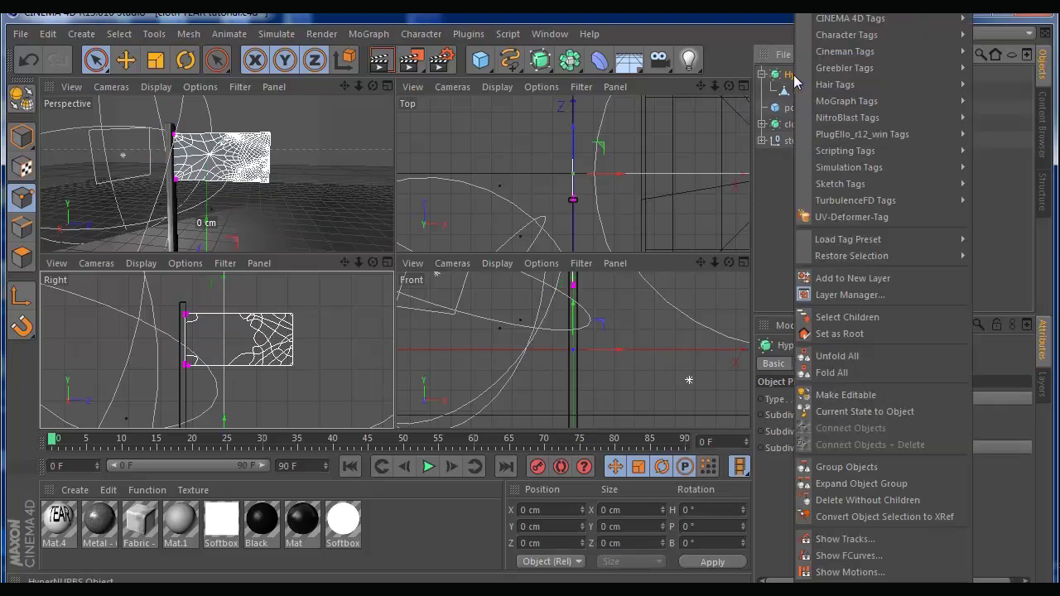
click(891, 412)
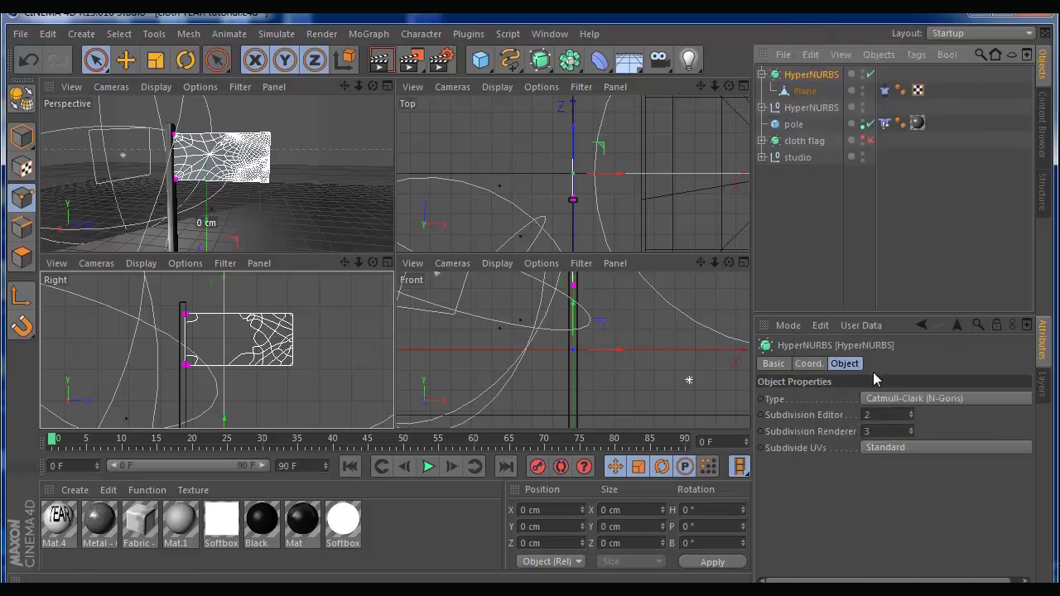
click(783, 109)
click(762, 108)
click(799, 124)
drag(792, 126, 797, 77)
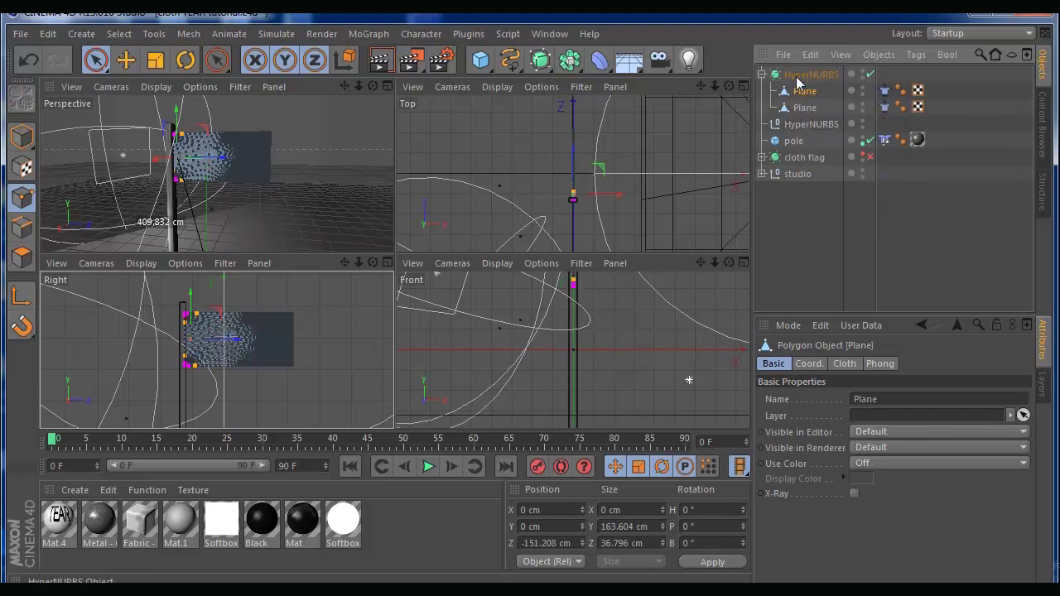
click(797, 109)
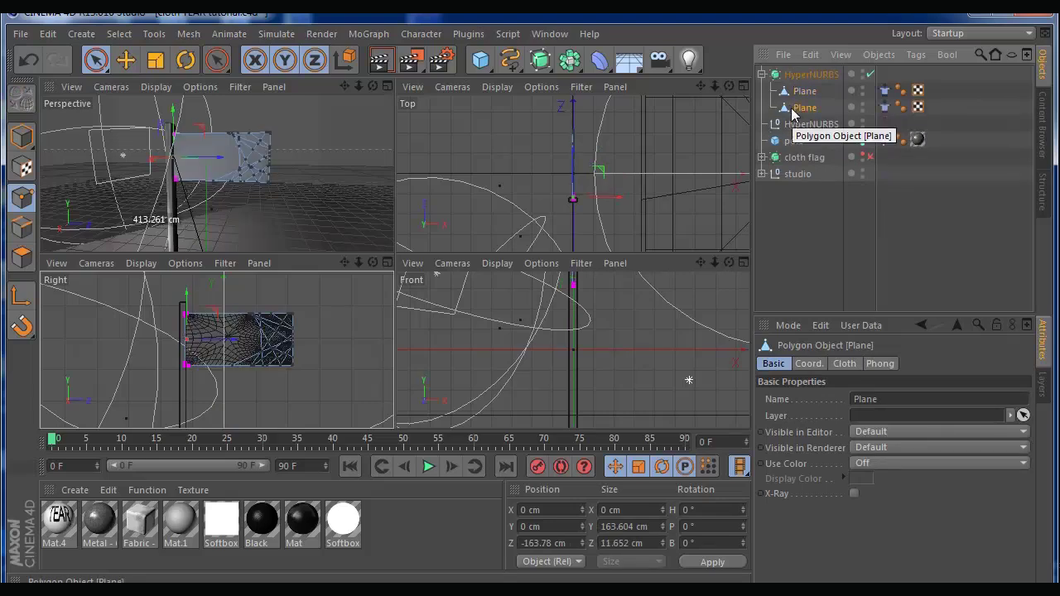
key(Delete)
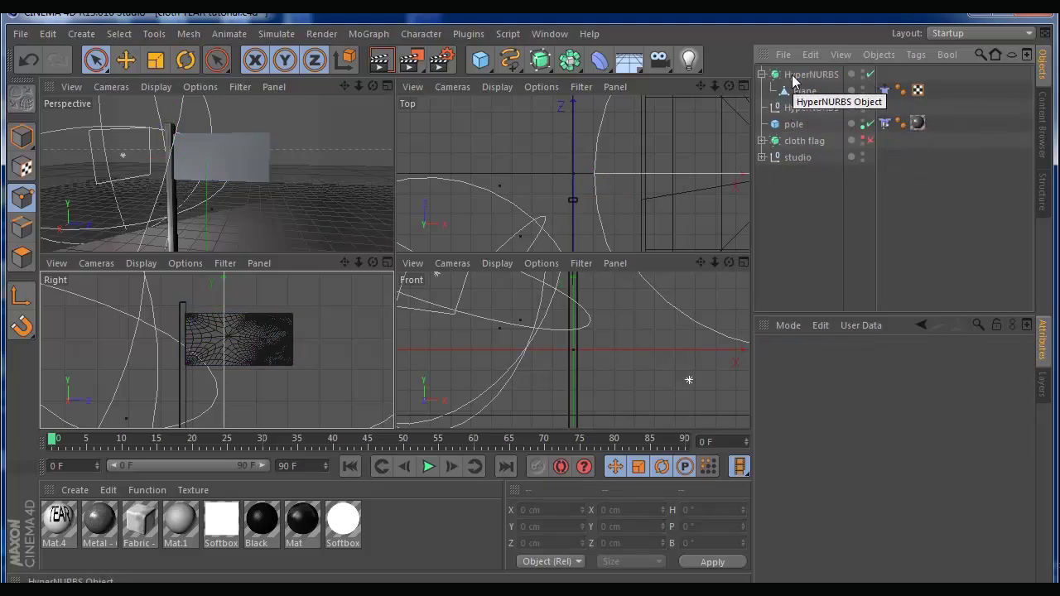
Select the HyperNURBS and frame the flag closely in a single Perspective view
click(795, 75)
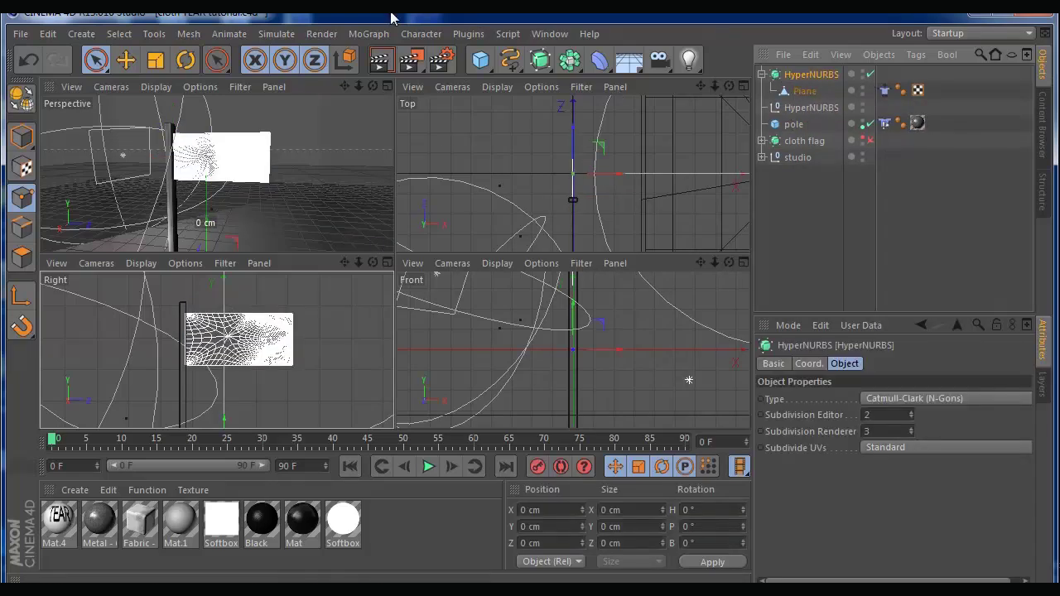
click(385, 88)
drag(714, 86, 701, 106)
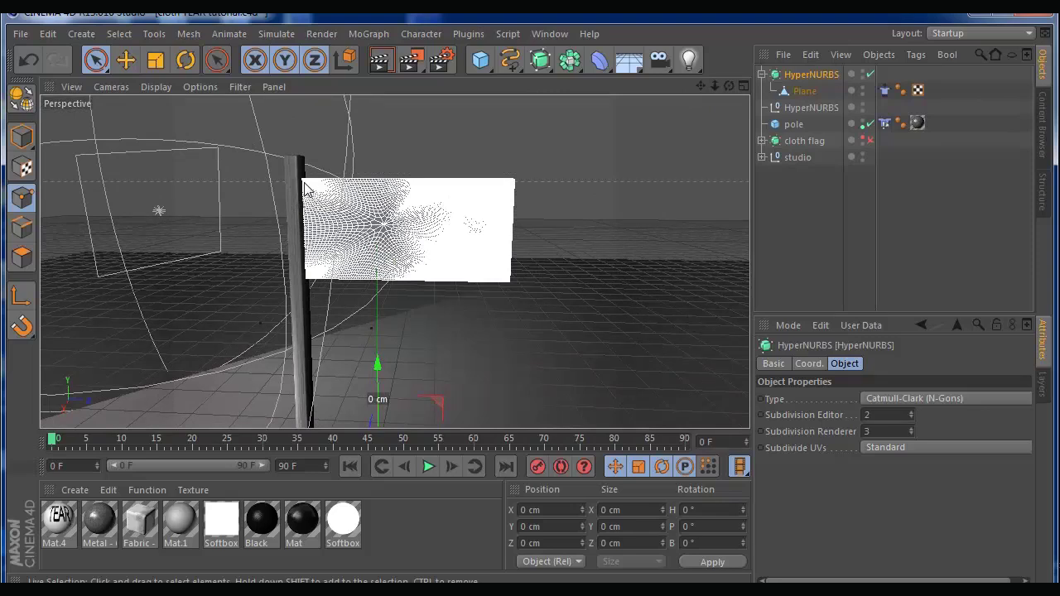
In the Right view, select the flag's left-edge points and set them as Cloth fix points
click(804, 91)
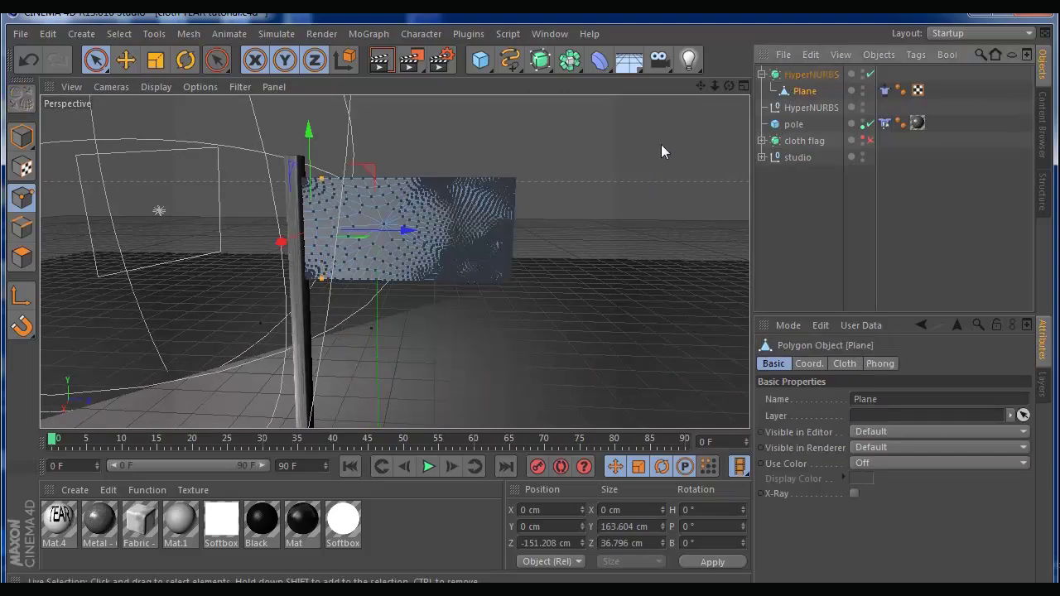
click(744, 86)
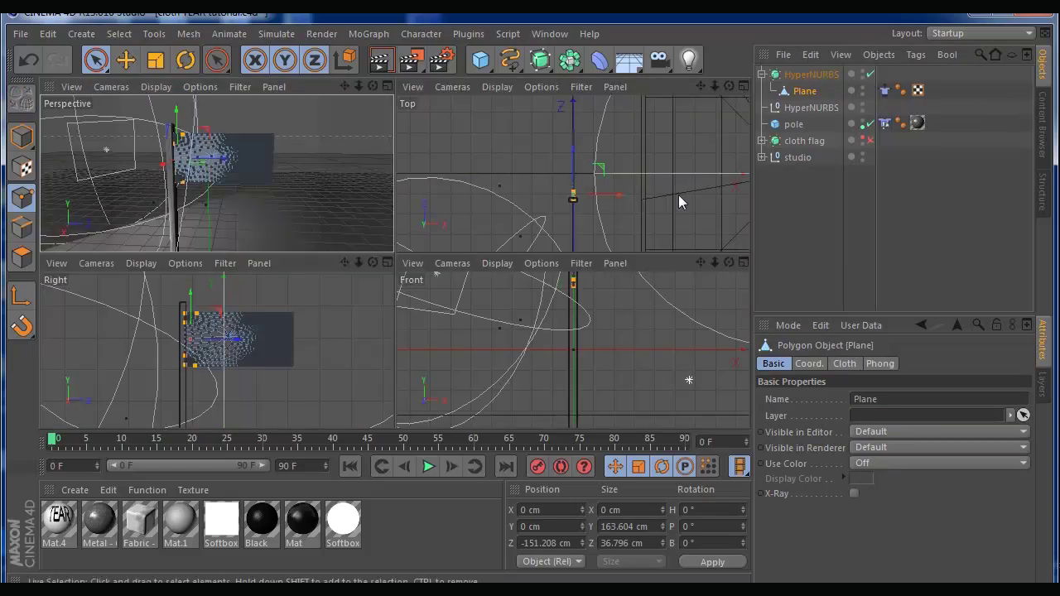
click(387, 263)
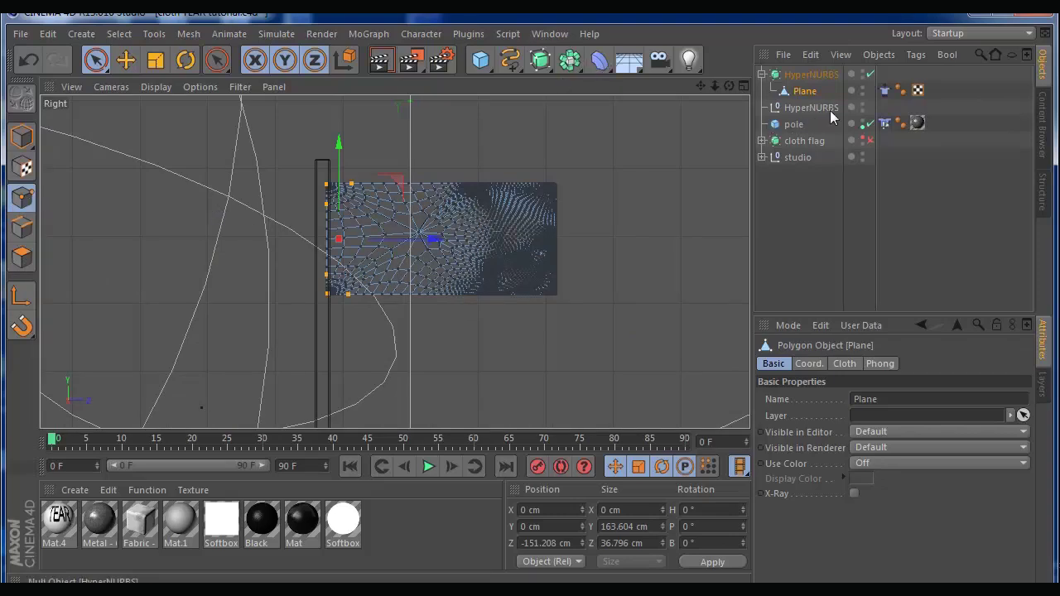
click(885, 91)
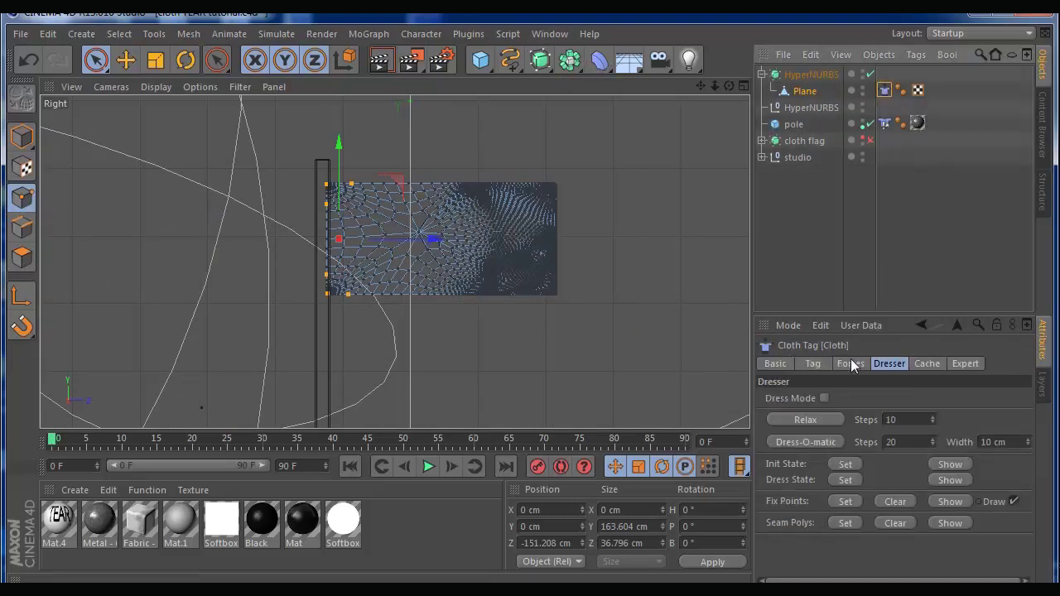
mouse_move(328, 166)
mouse_down()
mouse_move(326, 311)
mouse_move(328, 157)
mouse_up()
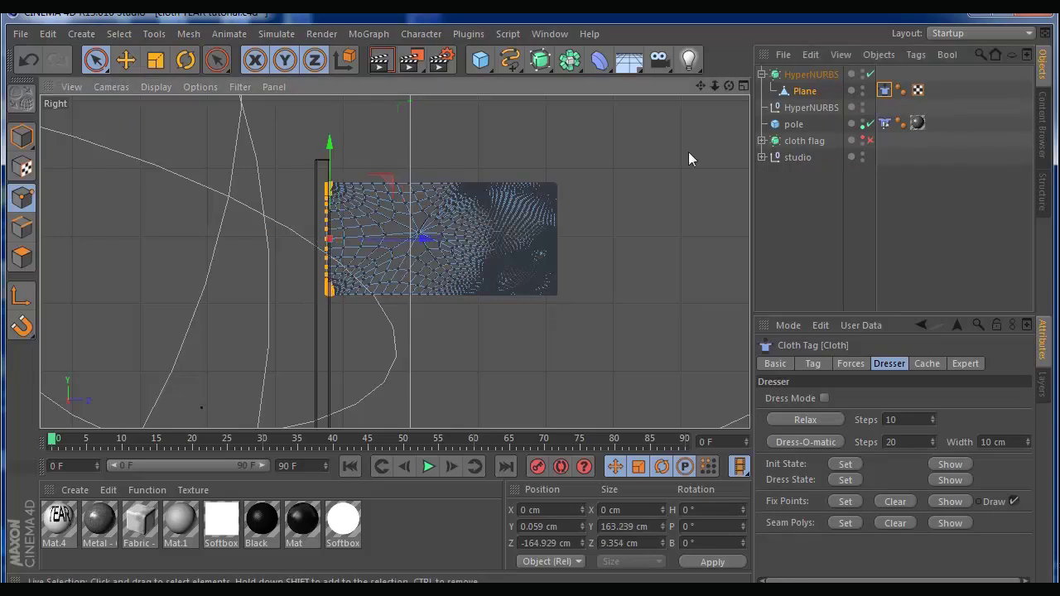
click(830, 505)
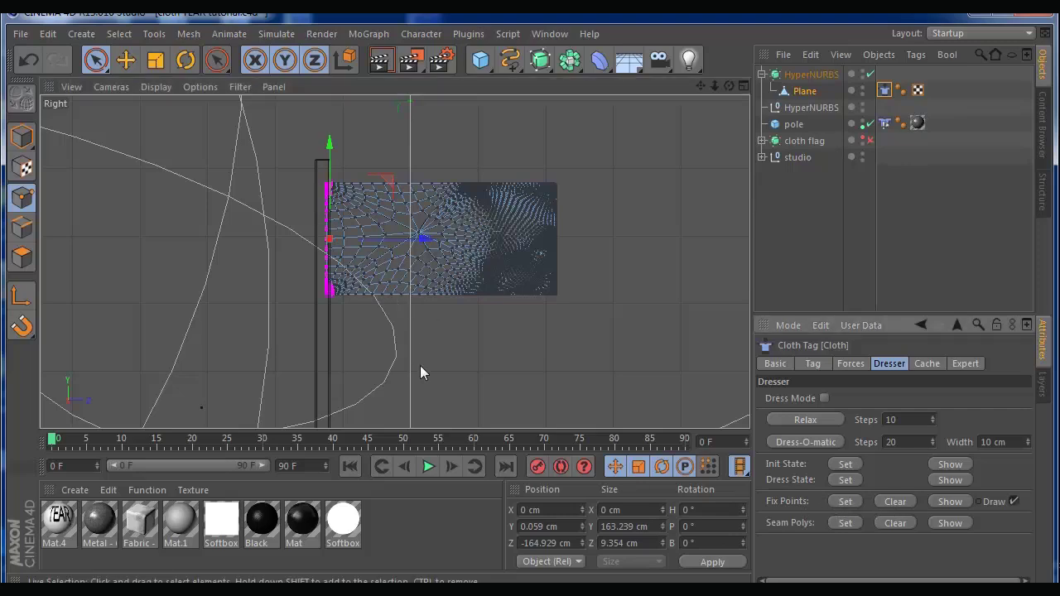
Play the cloth simulation to frame 12, then rewind to frame 0
click(429, 469)
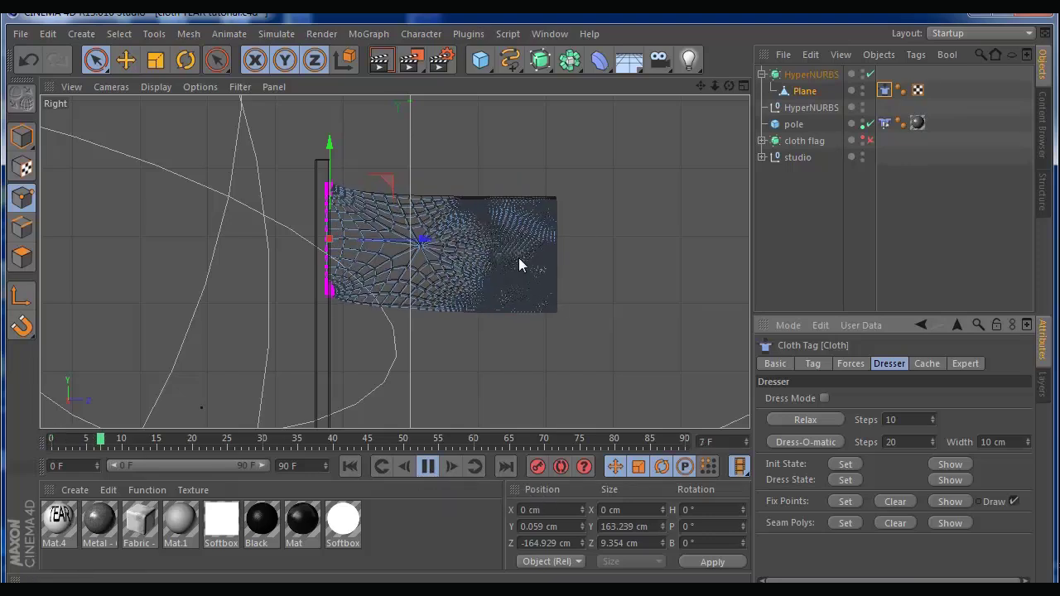
click(428, 469)
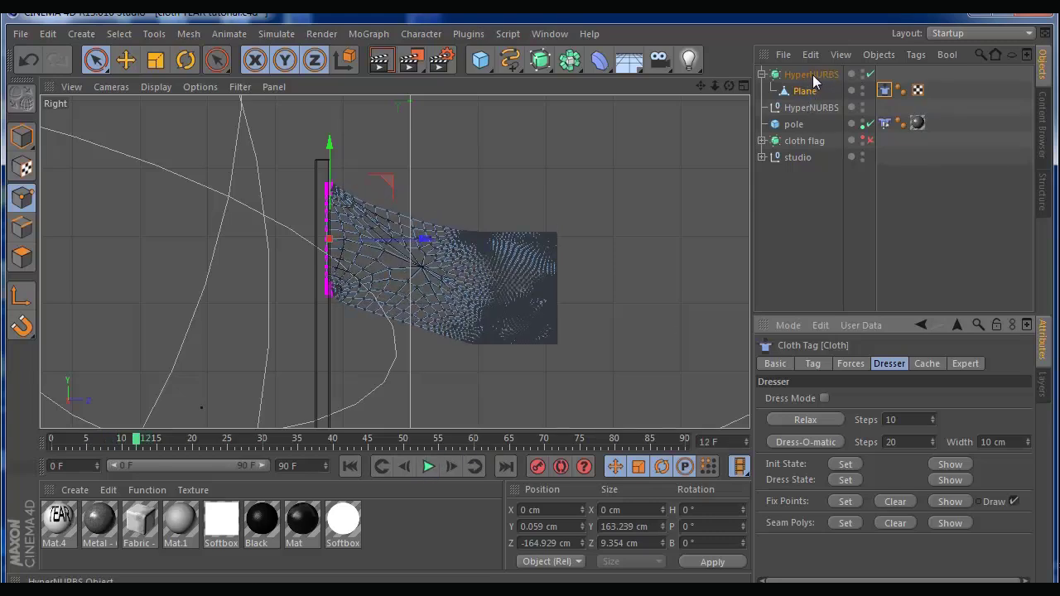
click(346, 465)
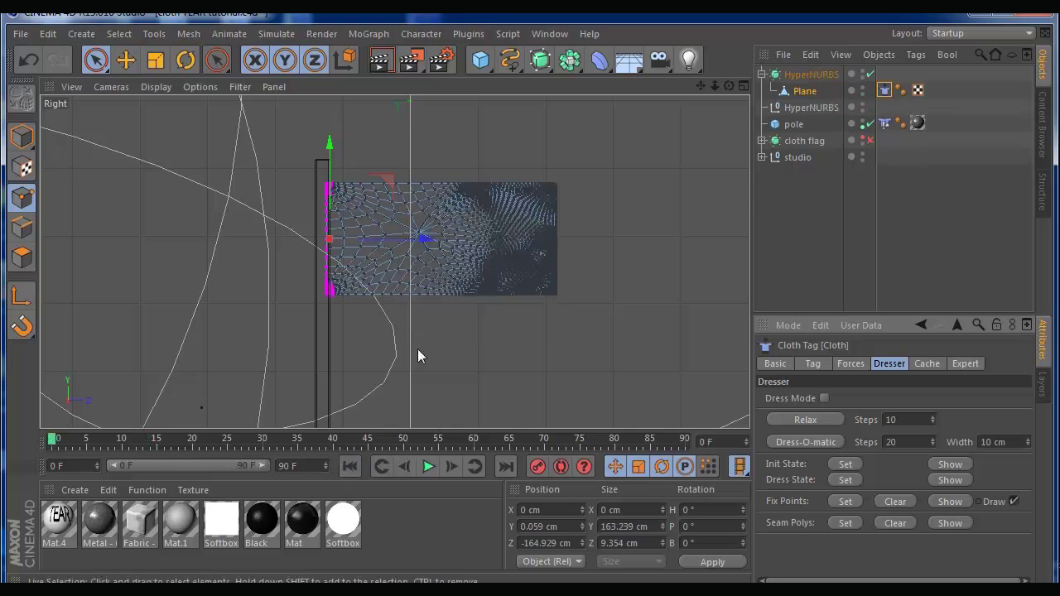
Set cloth gravity -3.81, wind direction X 0.8 cm and Z 4.6 cm, turbulence 7.2, then play
click(744, 86)
click(387, 86)
drag(729, 86, 551, 94)
click(812, 364)
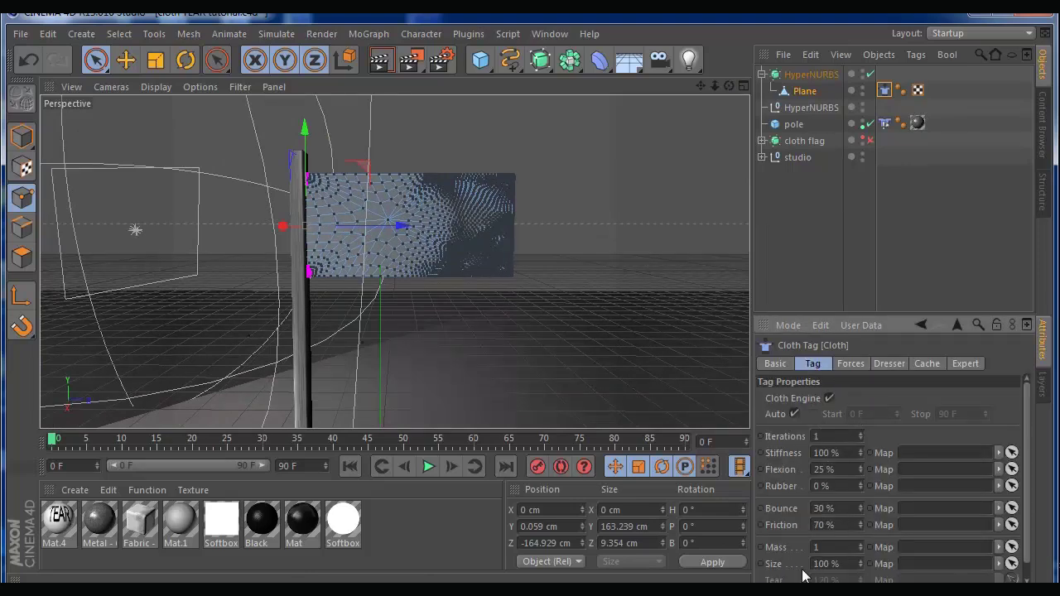
click(850, 364)
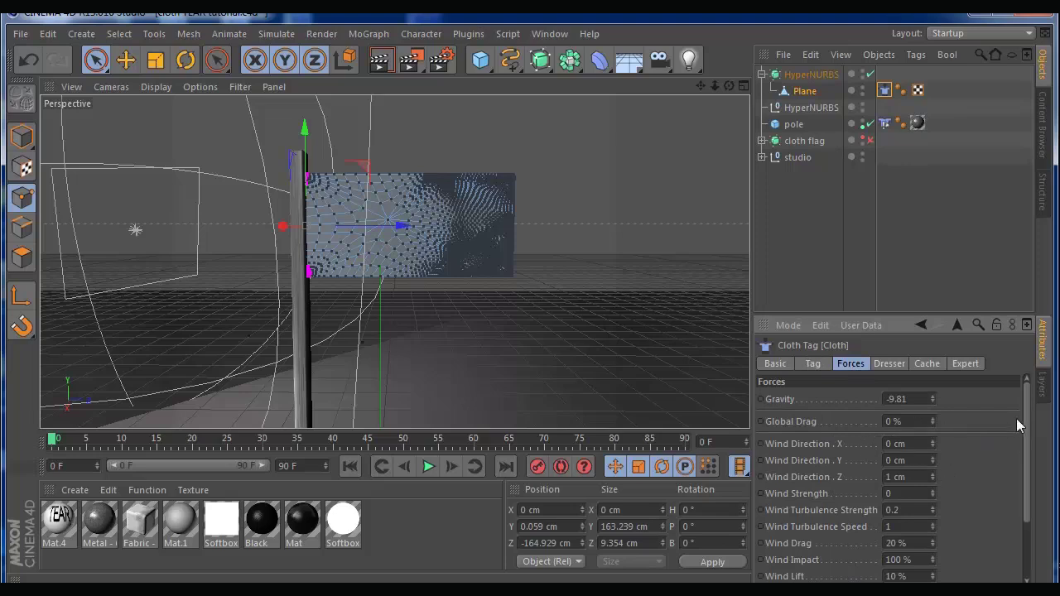
mouse_move(1023, 411)
mouse_down()
mouse_move(1030, 486)
mouse_move(1025, 413)
mouse_up()
click(931, 400)
drag(931, 442, 931, 434)
drag(931, 477, 931, 464)
click(426, 468)
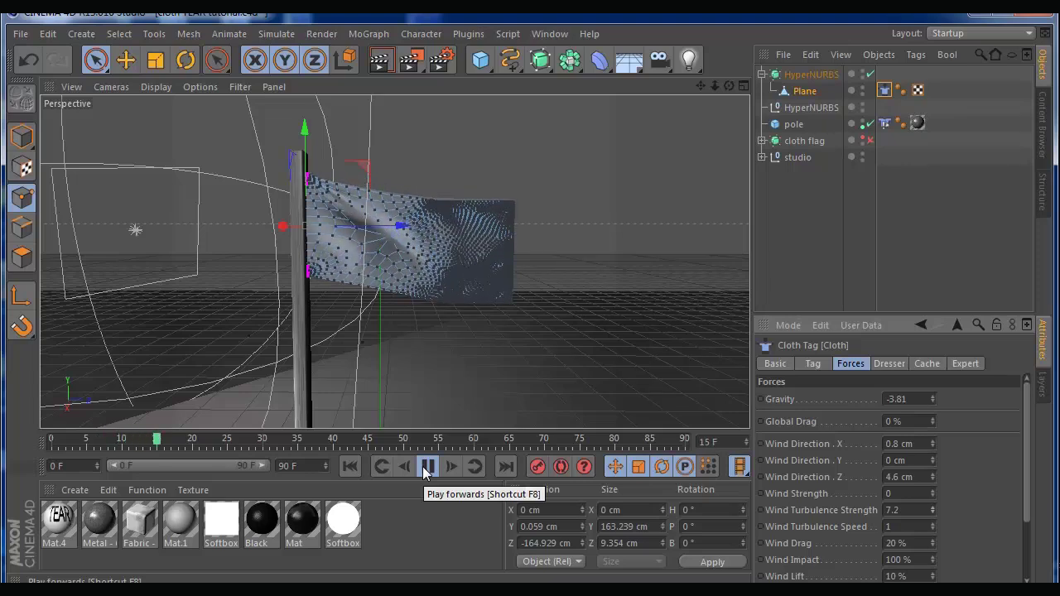
Render preview frames of the flag at frame 19, frame 0, and frame 11 after replaying
click(427, 467)
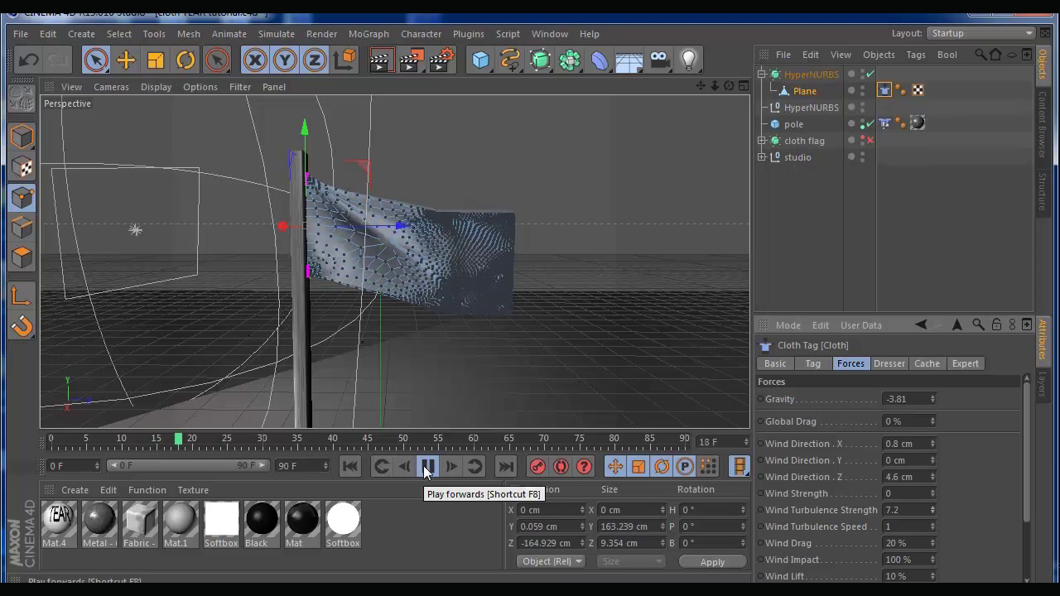
click(380, 59)
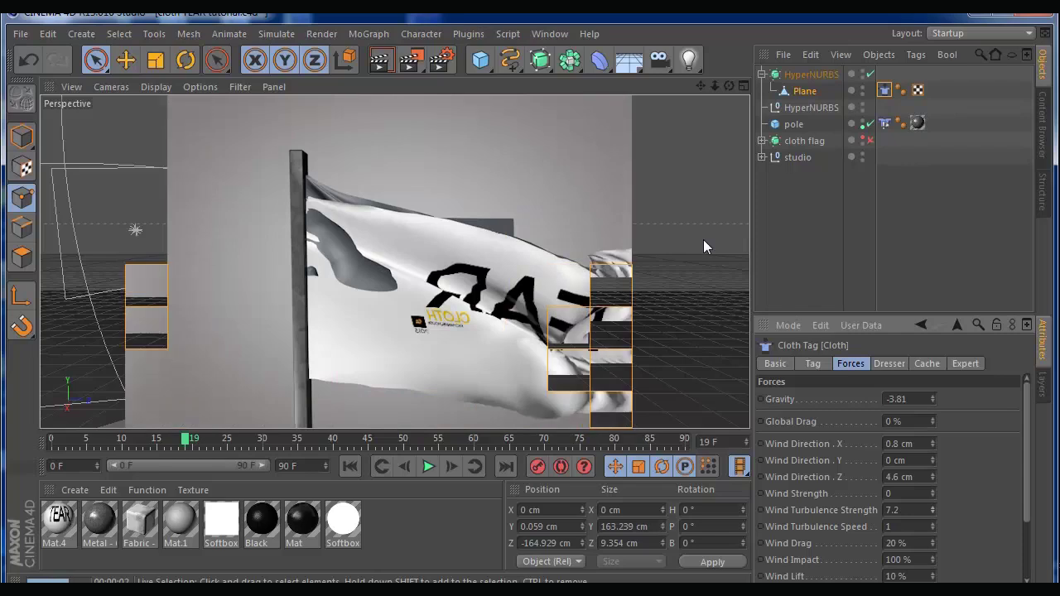
click(353, 467)
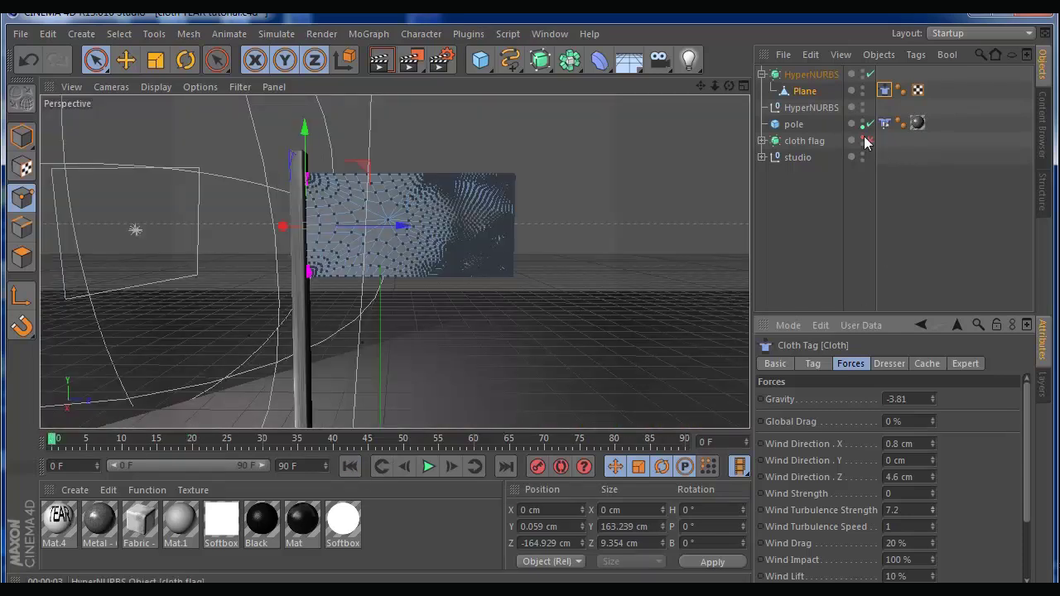
click(386, 60)
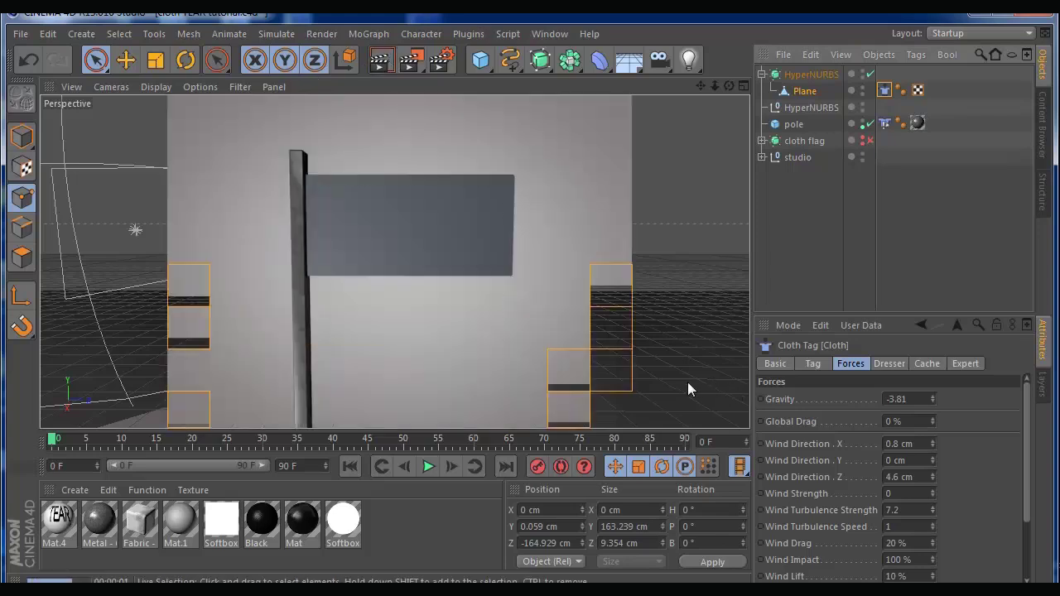
click(428, 466)
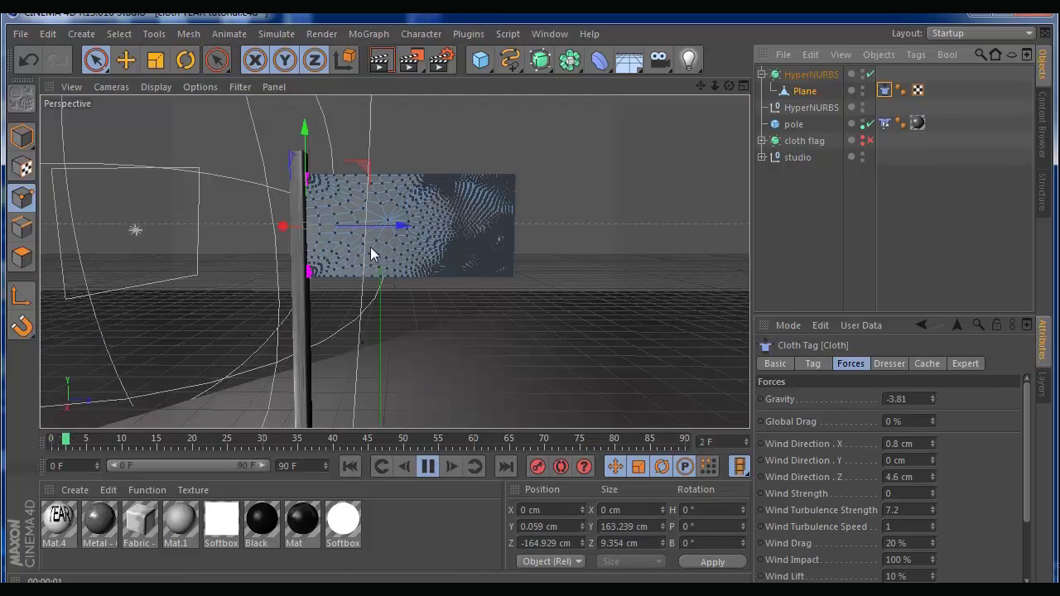
click(428, 466)
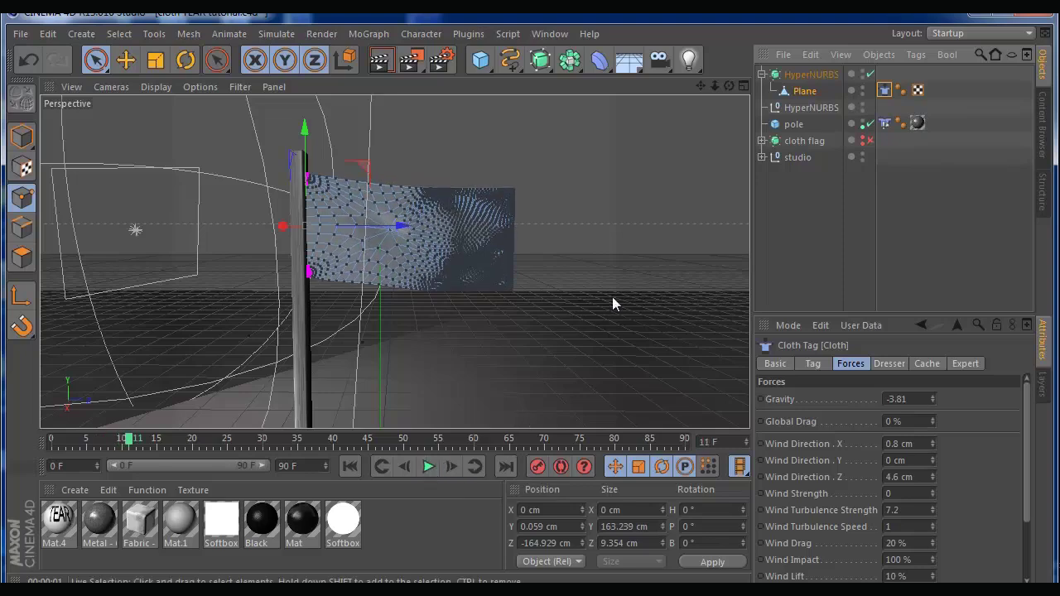
click(381, 60)
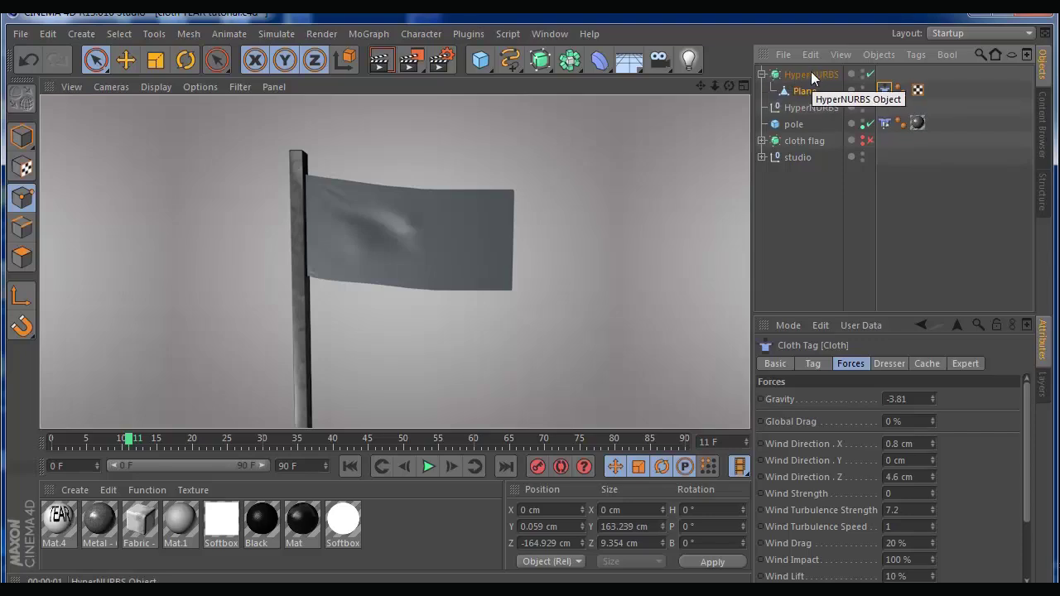
Raise wind direction Z to 5.7 cm with strength 1.2, then replay from frame 0 to 14
click(744, 85)
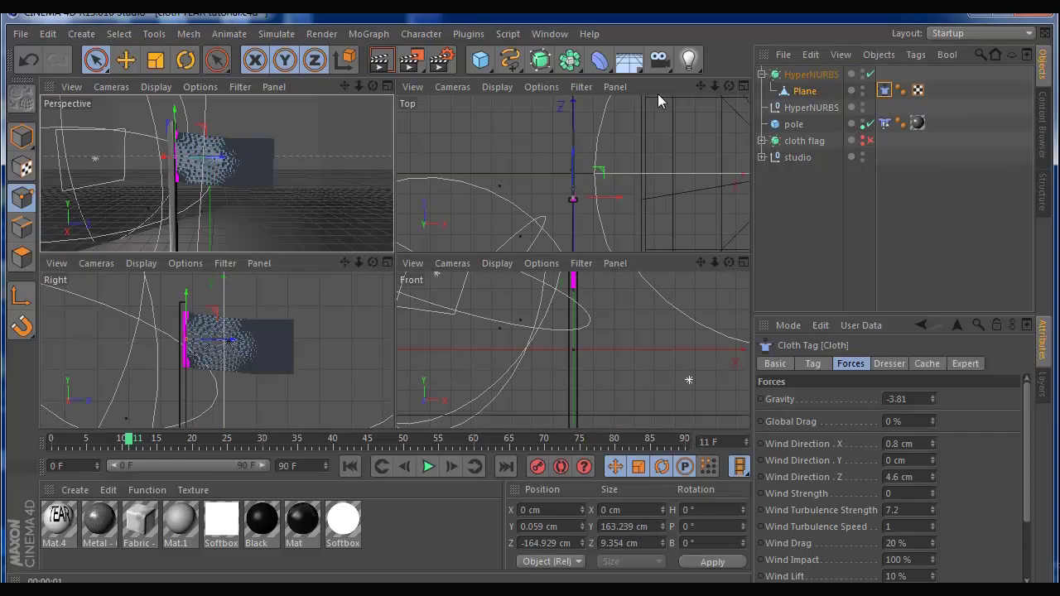
click(386, 86)
mouse_move(728, 85)
mouse_down()
mouse_move(712, 92)
mouse_move(734, 88)
mouse_up()
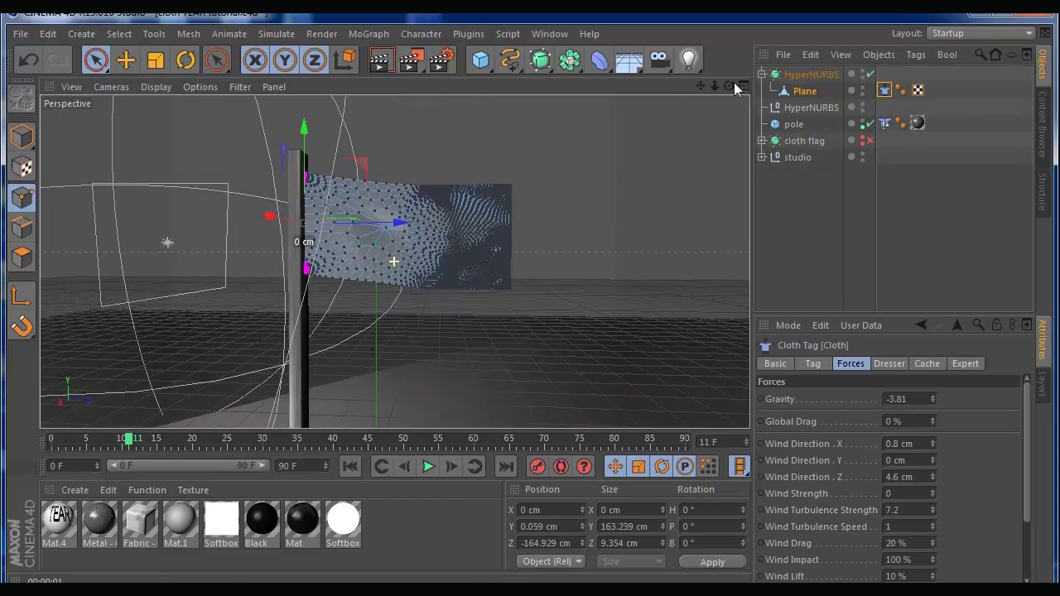
click(932, 474)
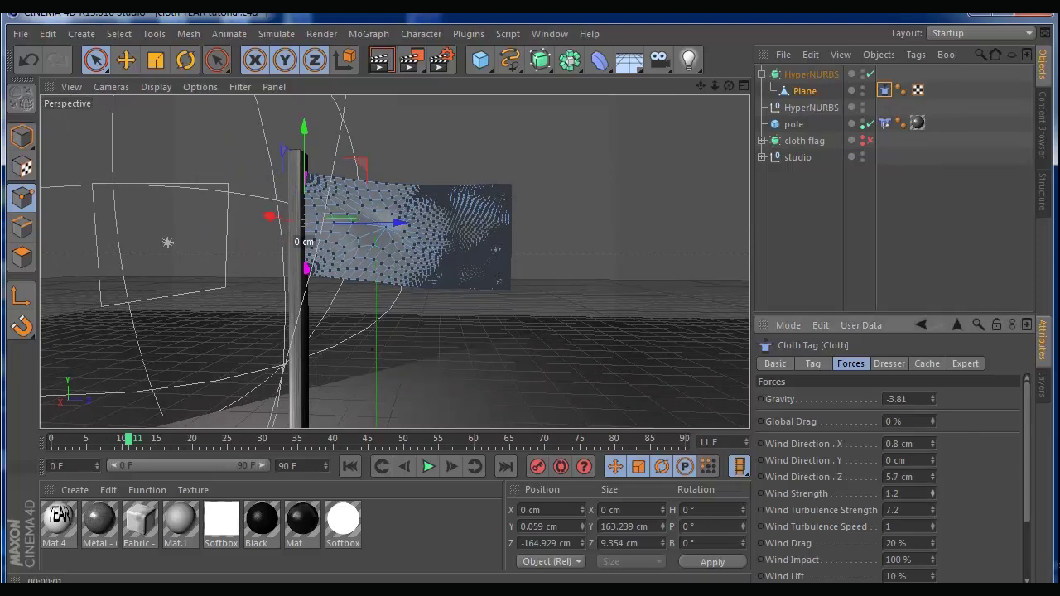
click(352, 467)
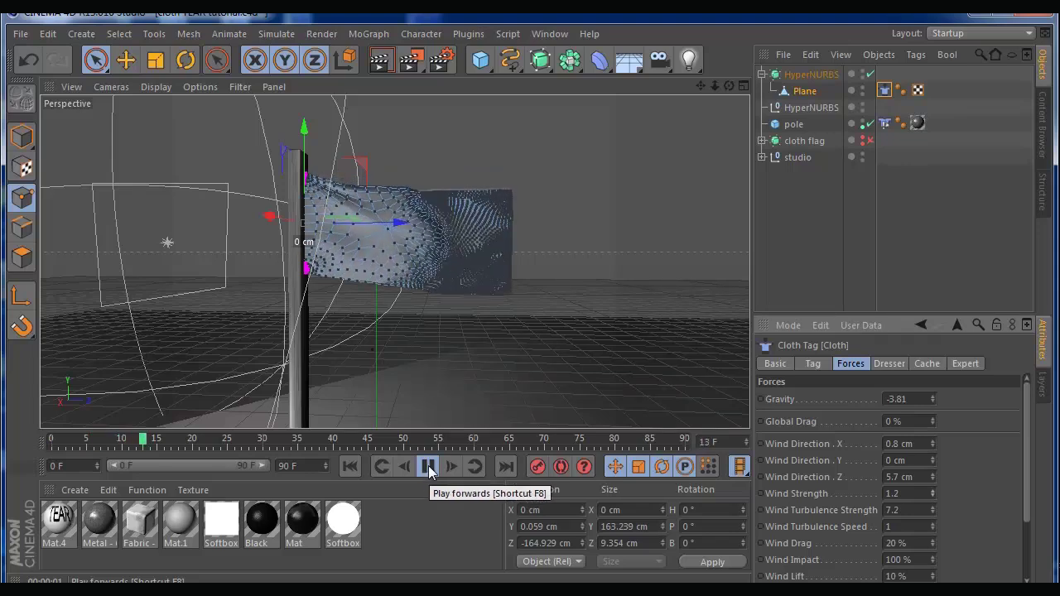
click(428, 467)
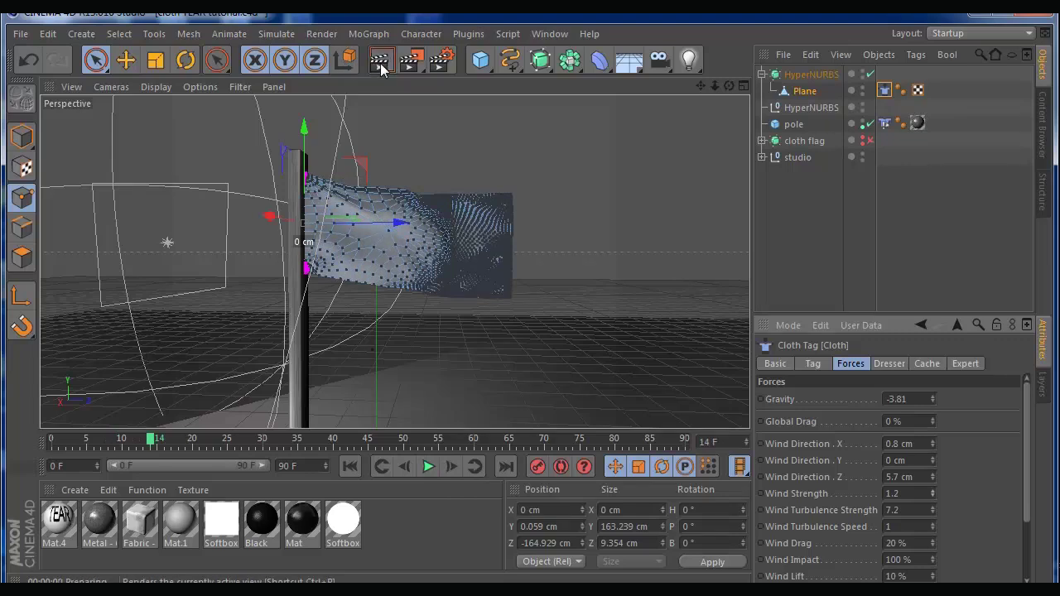
Render frame 14, then apply the Fabric material to the flag and render it
key(ctrl+r)
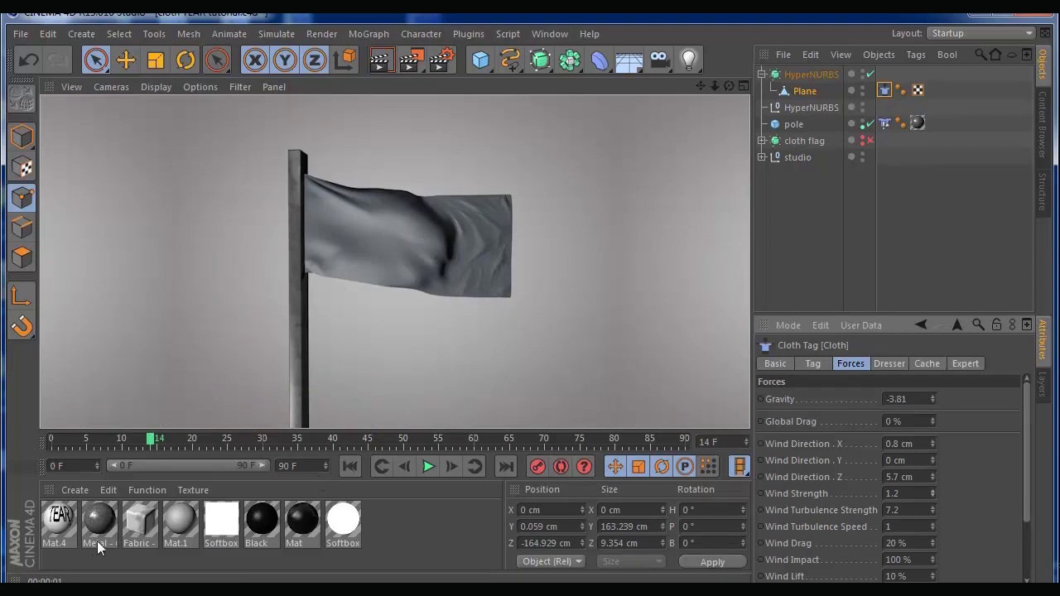
click(138, 524)
drag(138, 523, 805, 92)
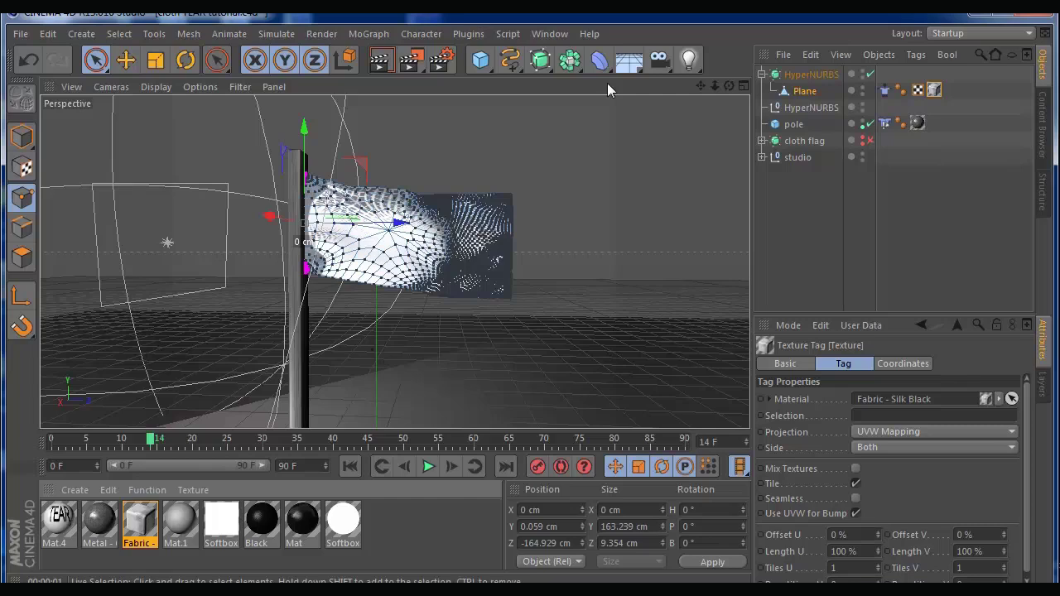
click(382, 64)
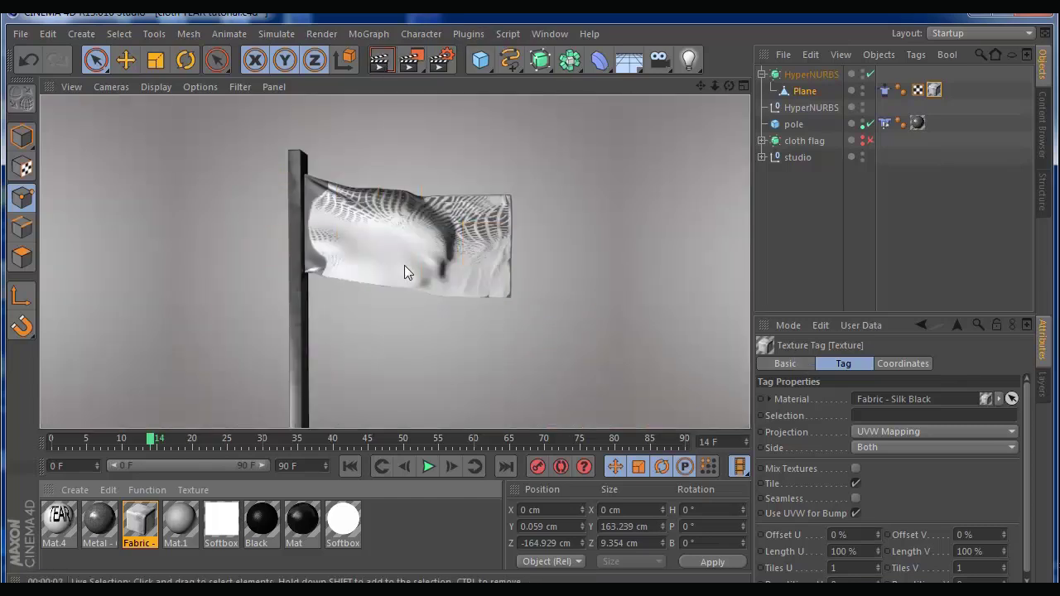
Replace Fabric with the Metal - Galvanized Steel material, render it, then clear the render and rewind to frame 0
click(935, 90)
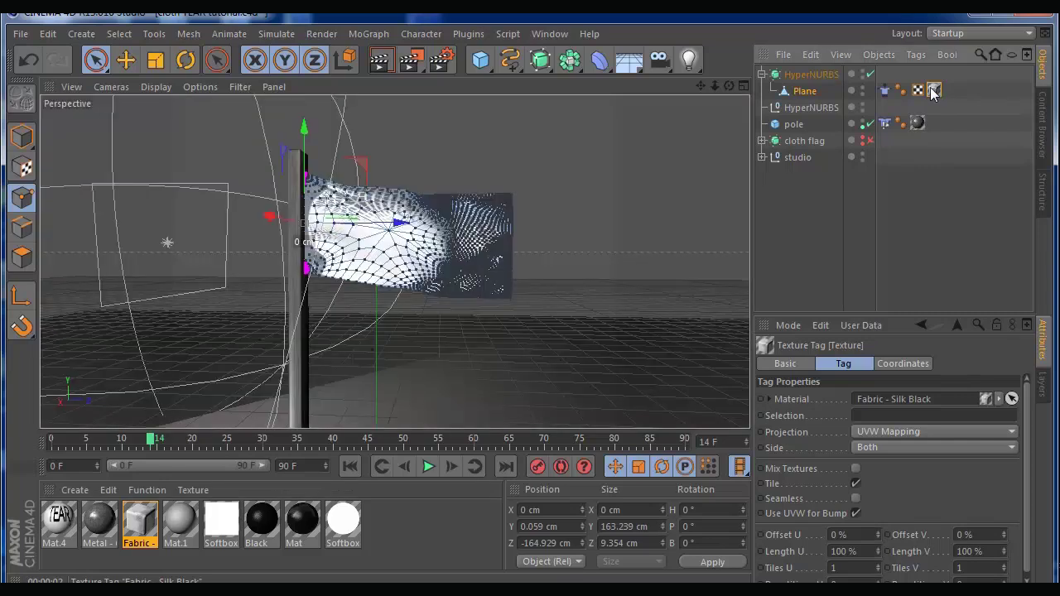
key(Delete)
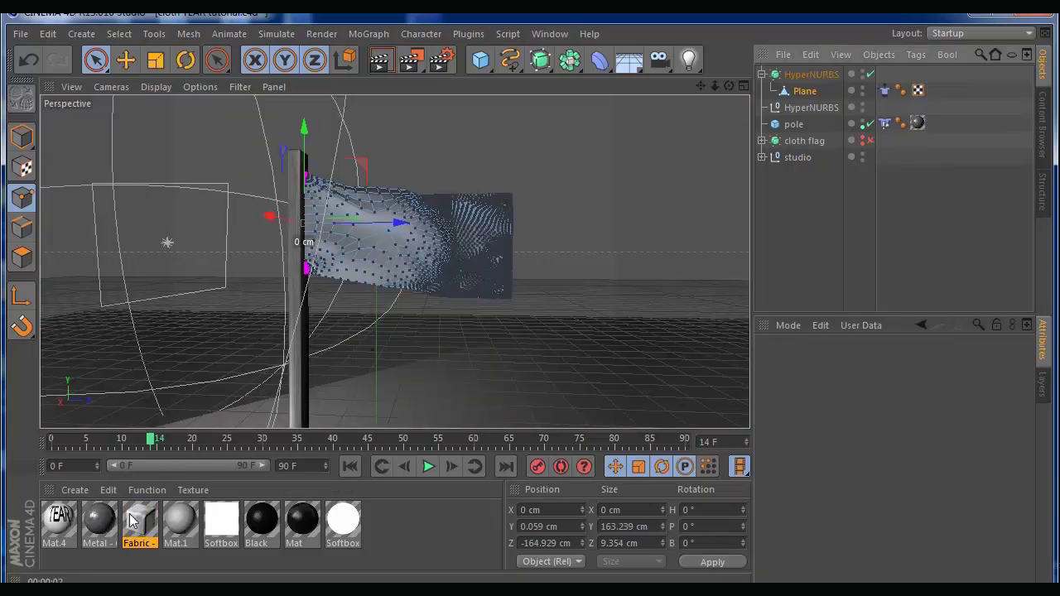
click(75, 521)
drag(99, 520, 807, 93)
click(379, 60)
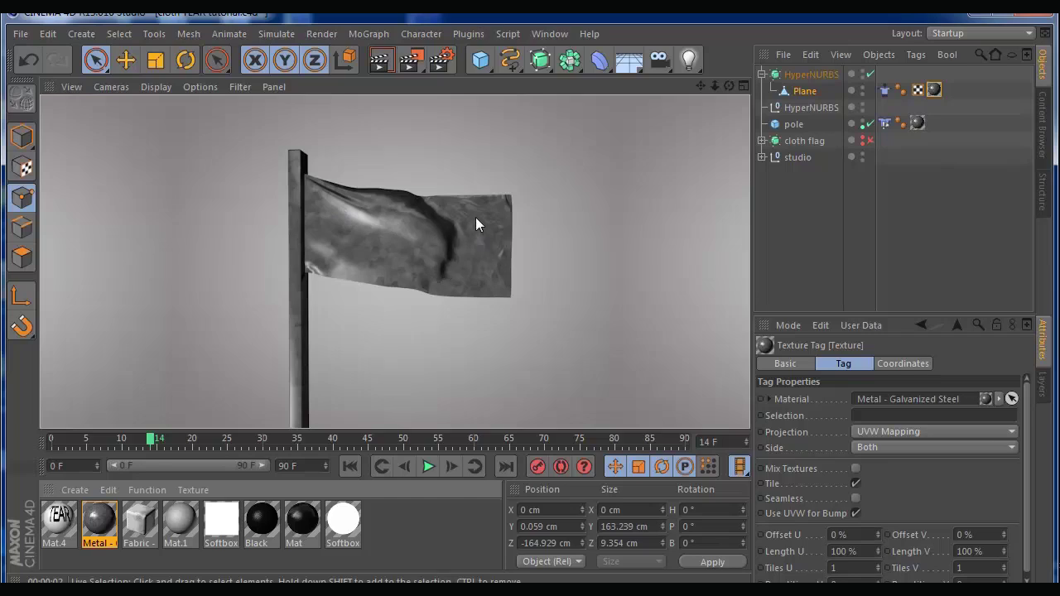
click(795, 210)
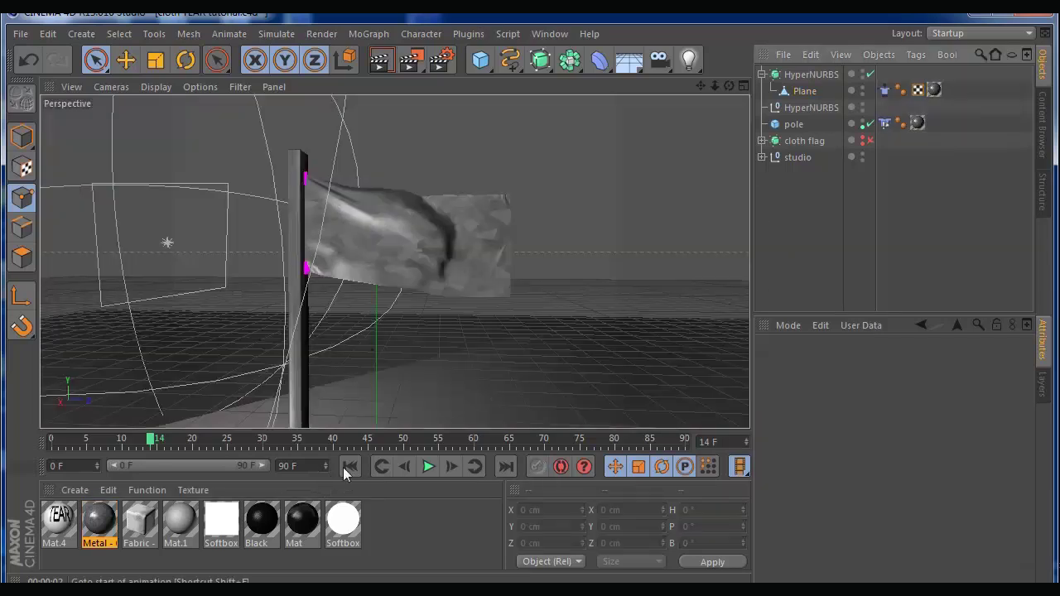
click(344, 467)
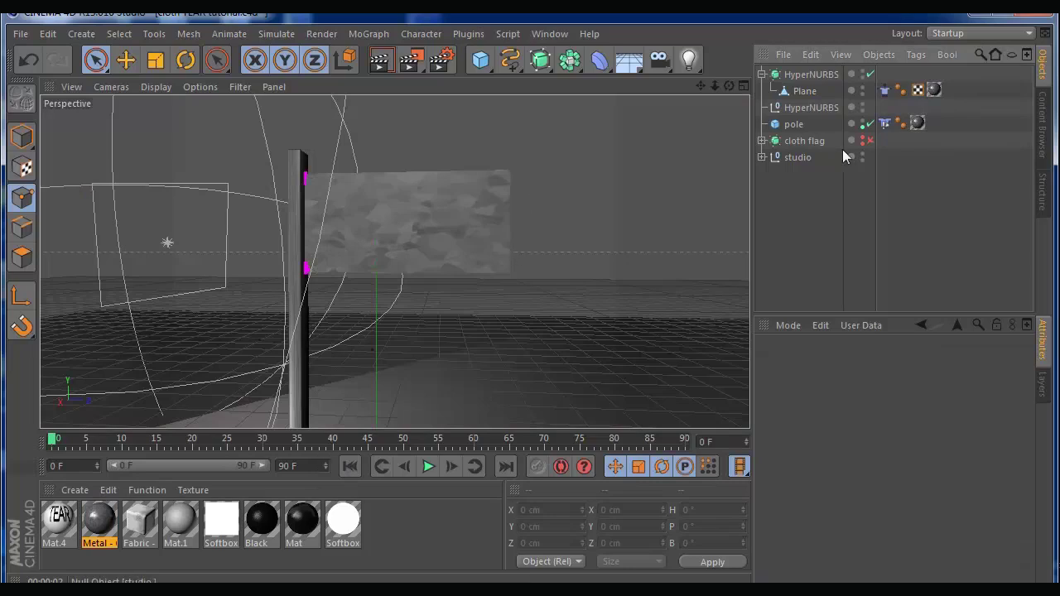
Enable Use Tear in the flag's Cloth tag settings
click(810, 92)
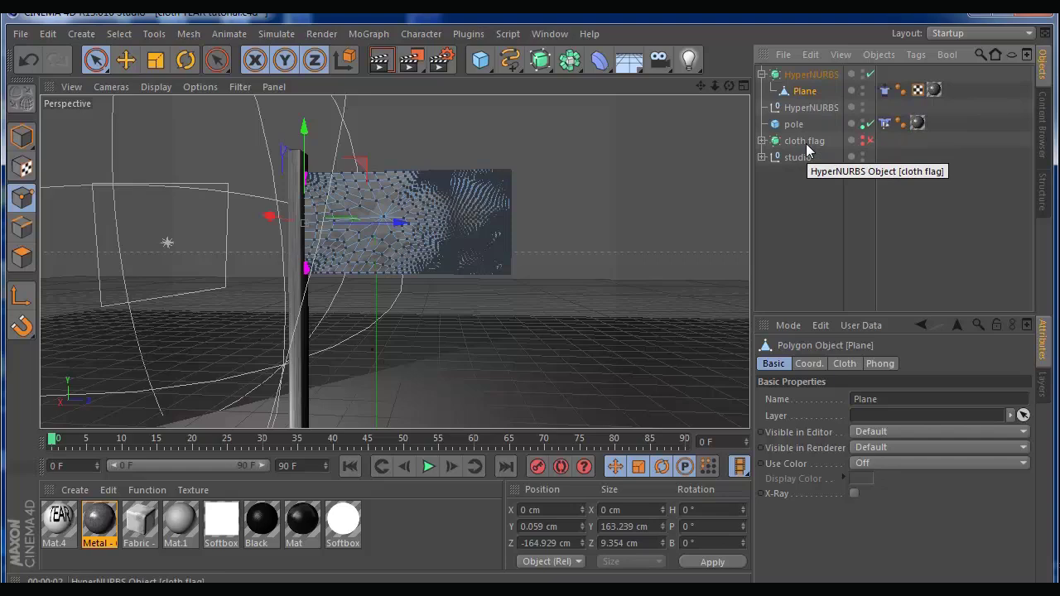
click(885, 90)
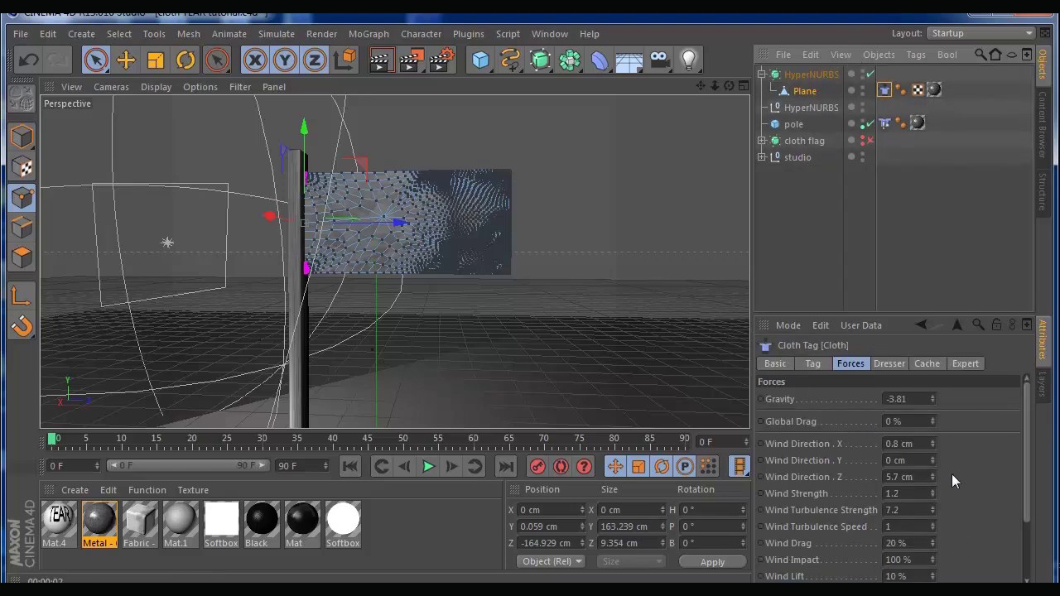
click(812, 363)
scroll(1032, 447, down, 1)
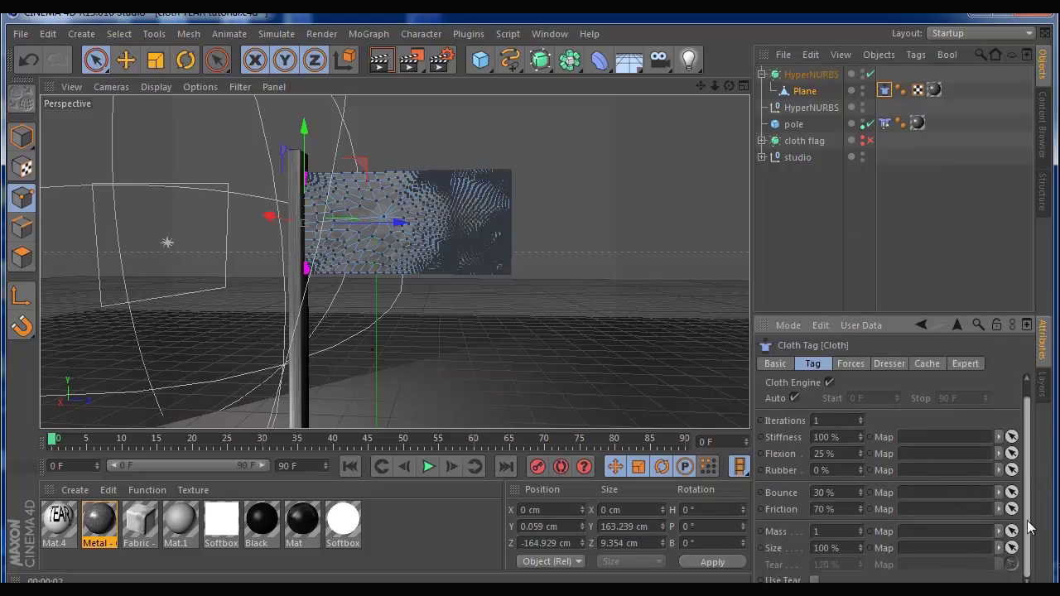
click(815, 580)
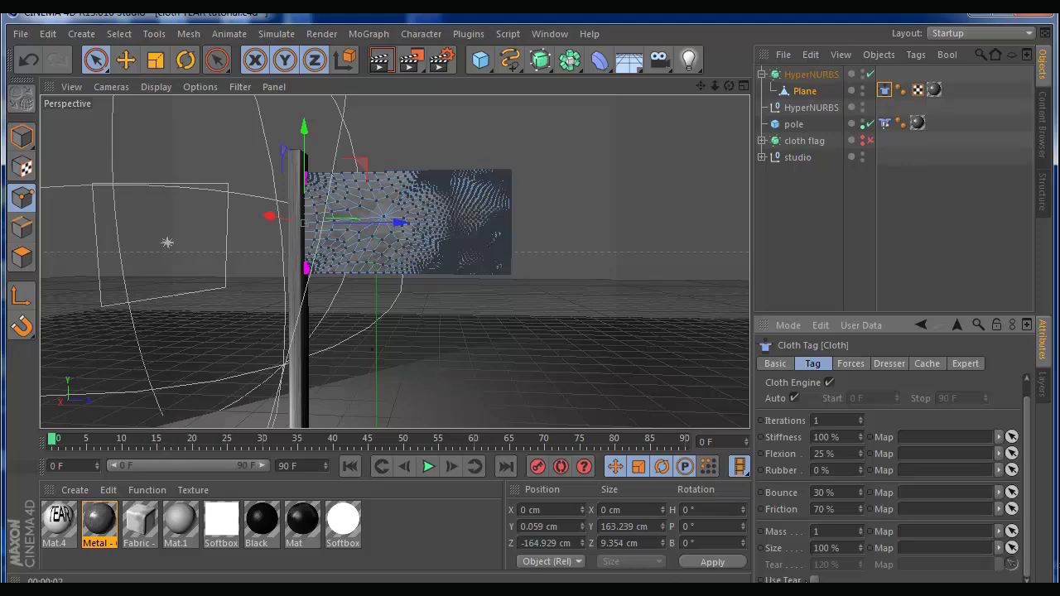
At frame 15, set Tear to 161% and keyframe Use Tear on
click(58, 440)
drag(160, 444, 158, 439)
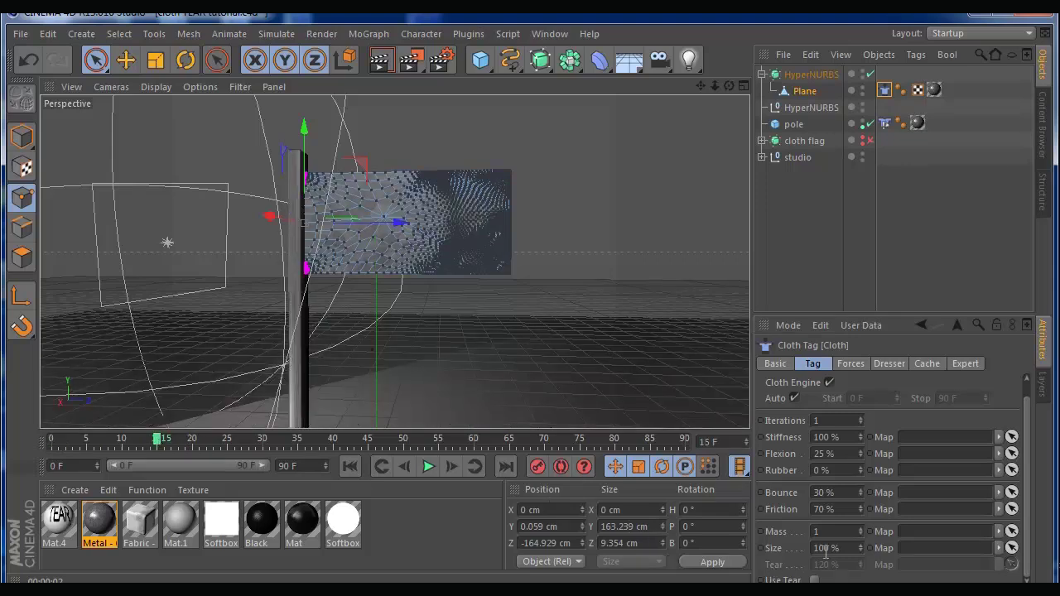
click(816, 581)
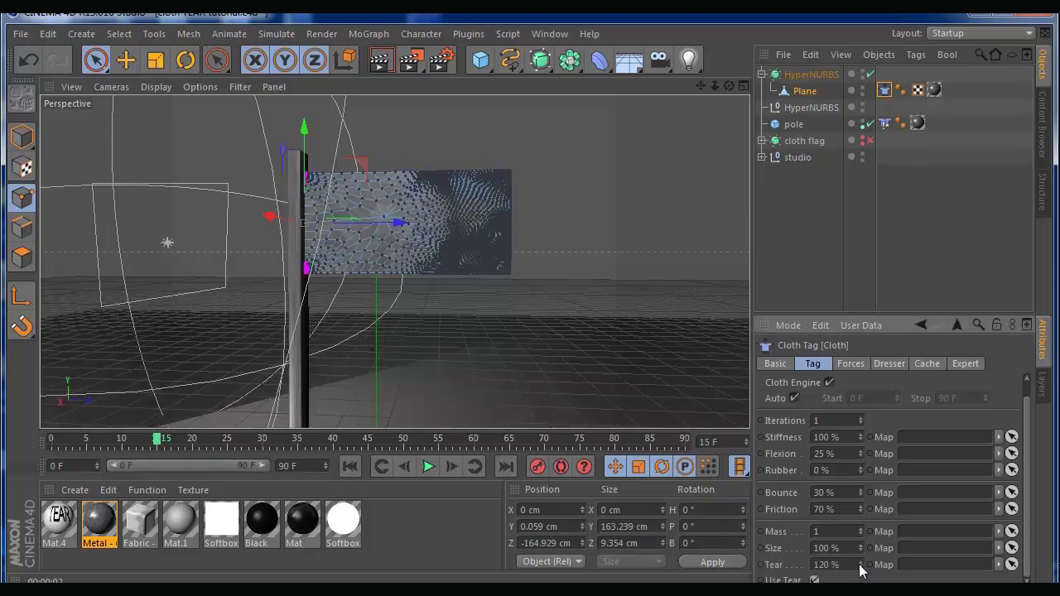
drag(860, 565, 861, 560)
click(762, 580)
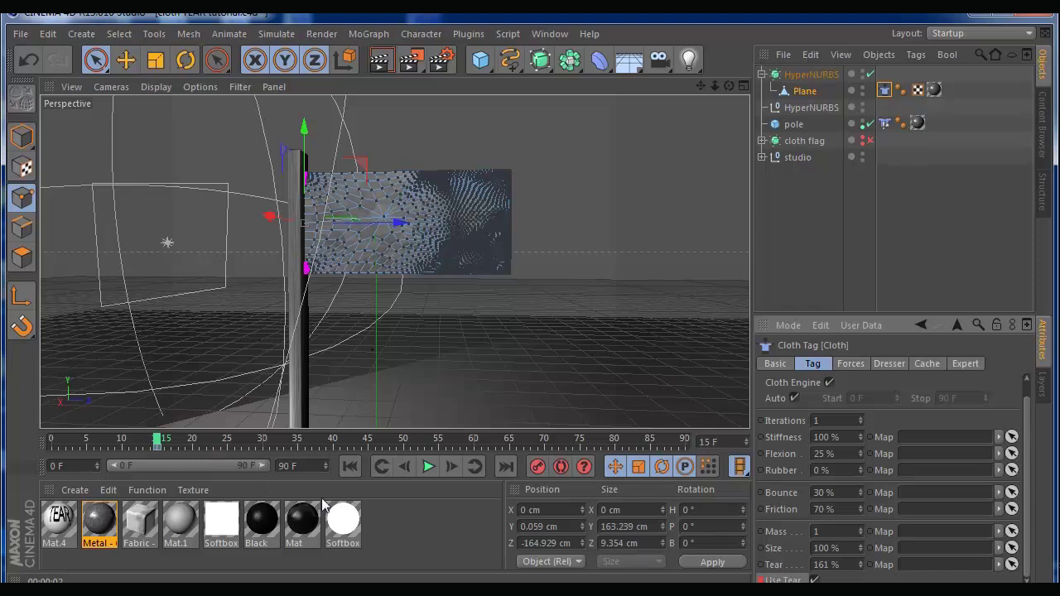
Keyframe Use Tear off at frame 14, then rewind to frame 0
click(405, 466)
click(814, 580)
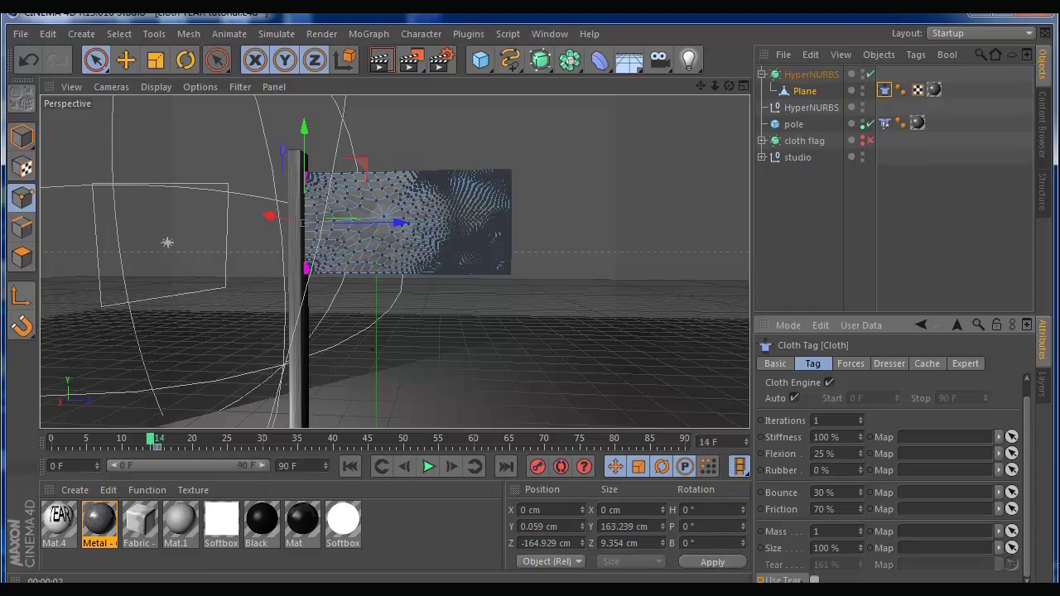
ctrl+click(760, 580)
click(349, 466)
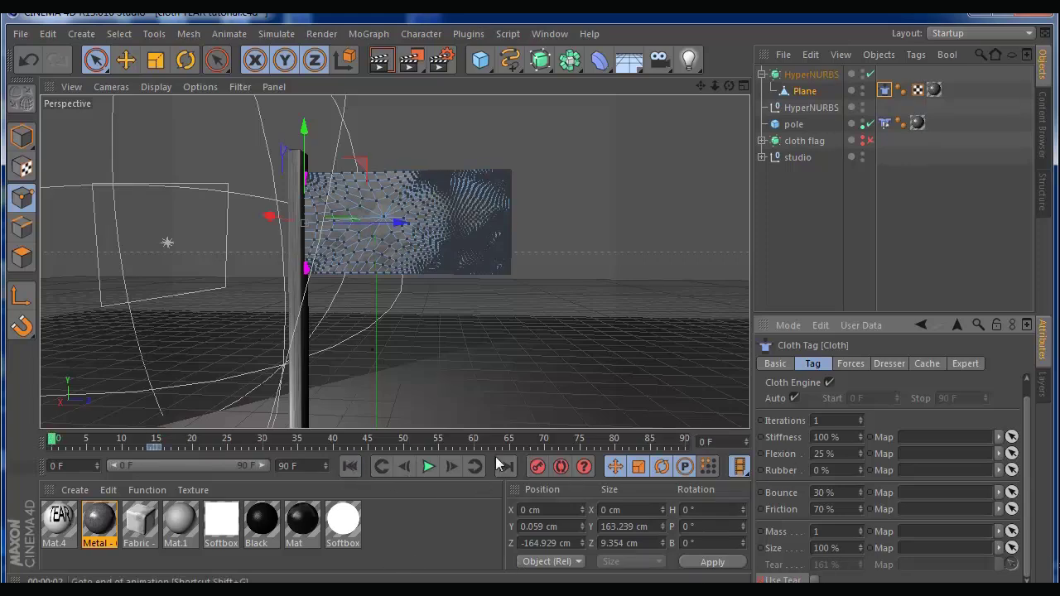
Raise wind direction X to 1.6 cm and Z to 7.6 cm, play to inspect the torn flag, then rewind
click(854, 364)
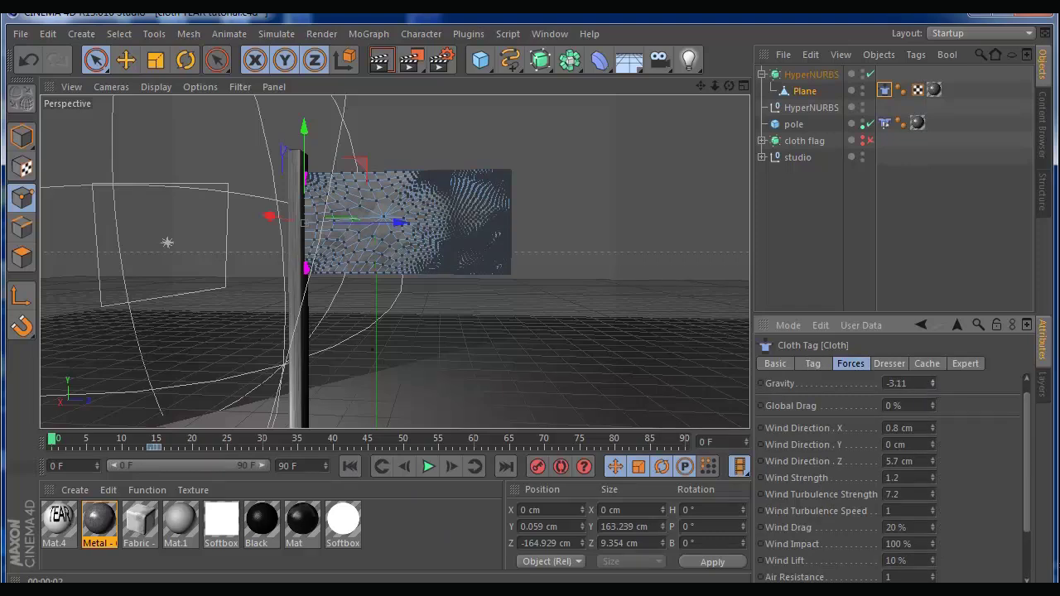
drag(933, 426, 934, 415)
mouse_move(933, 463)
mouse_down()
mouse_move(933, 453)
mouse_move(934, 466)
mouse_up()
click(426, 467)
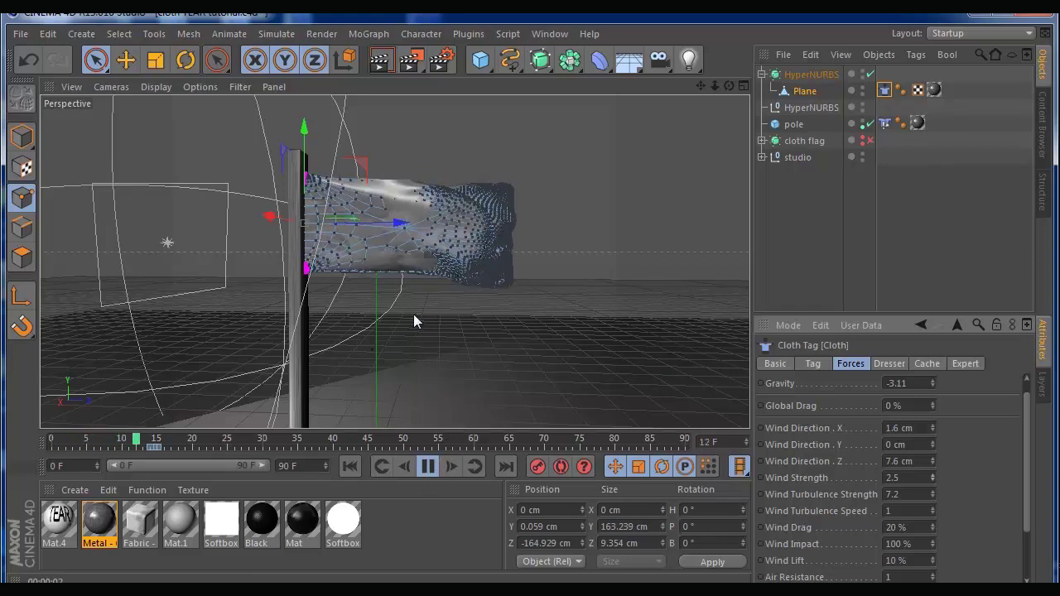
click(427, 467)
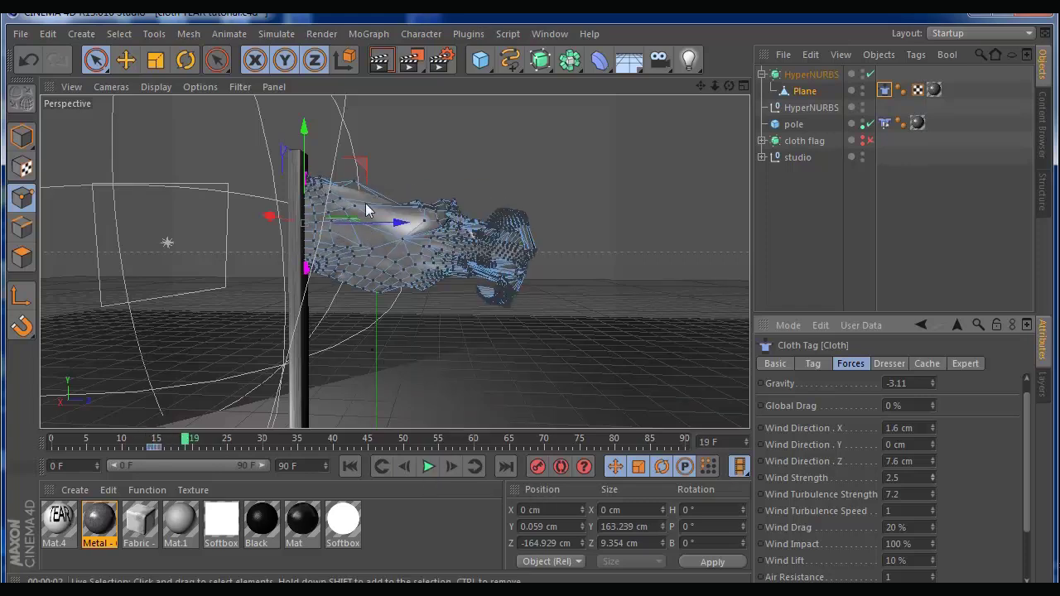
drag(729, 86, 364, 97)
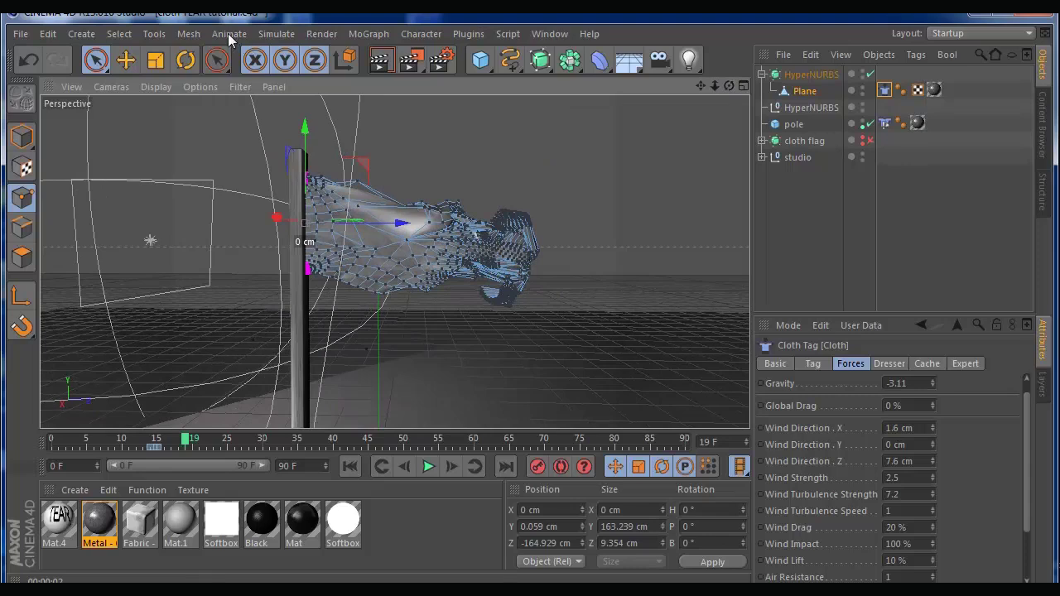
key(shift+f)
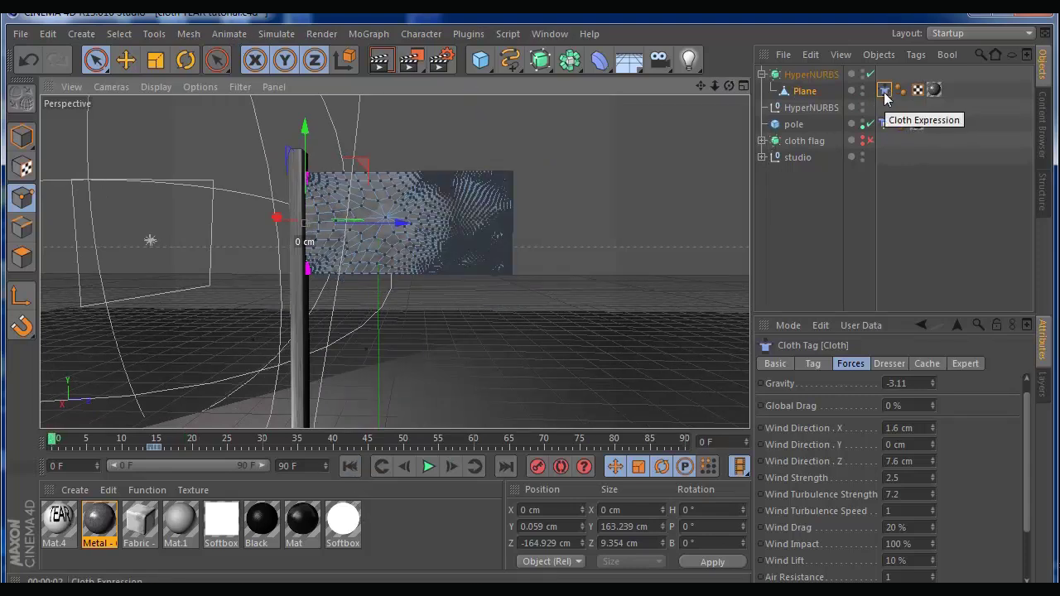
Add a Cloth NURBS object and nest it under HyperNURBS with the flag's Plane as its child
click(800, 89)
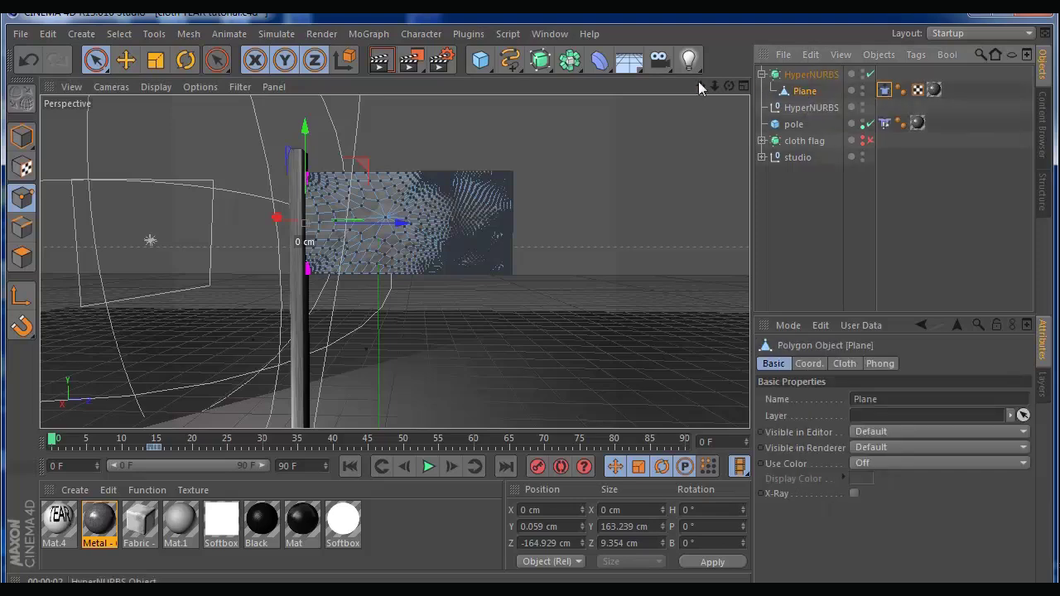
click(276, 33)
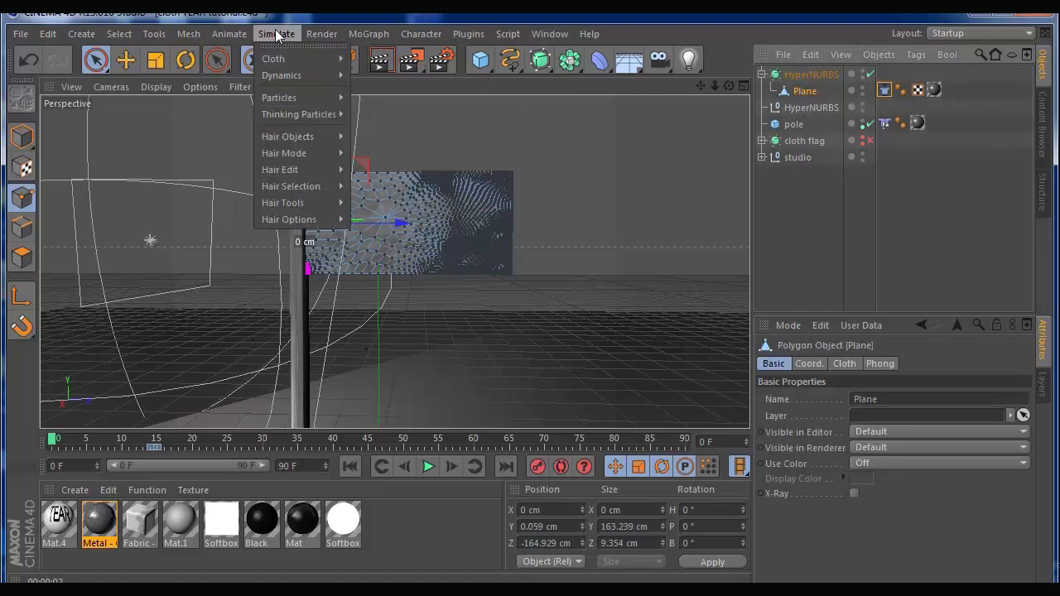
mouse_move(278, 63)
click(378, 61)
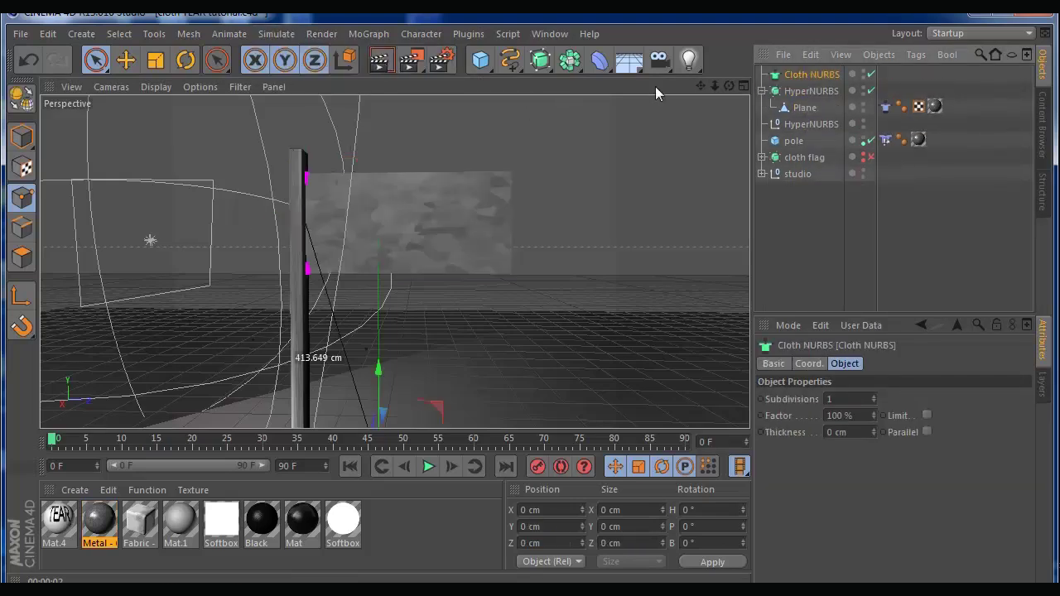
drag(801, 74, 798, 97)
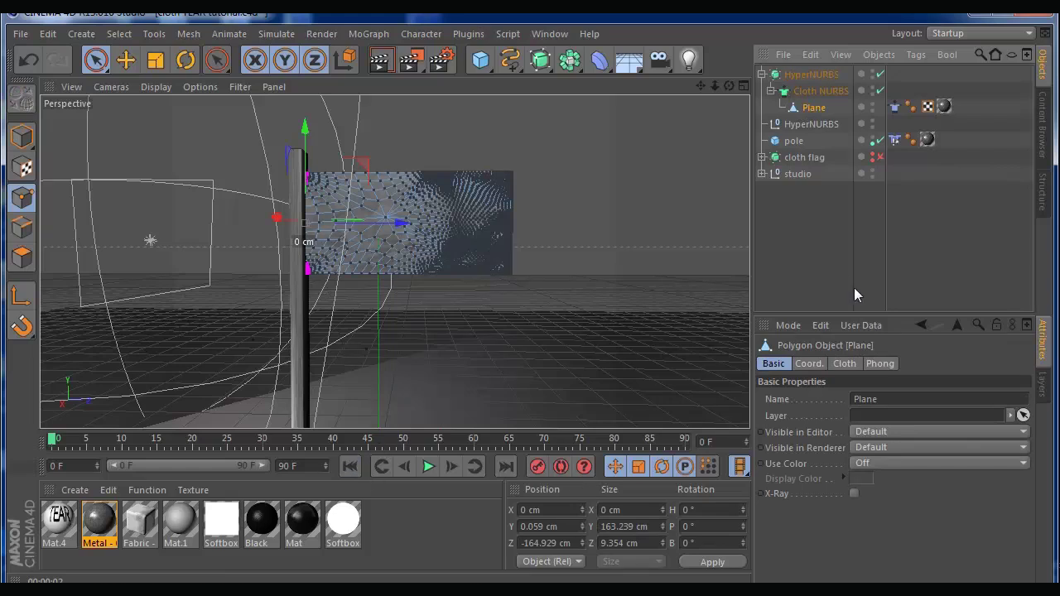
click(816, 91)
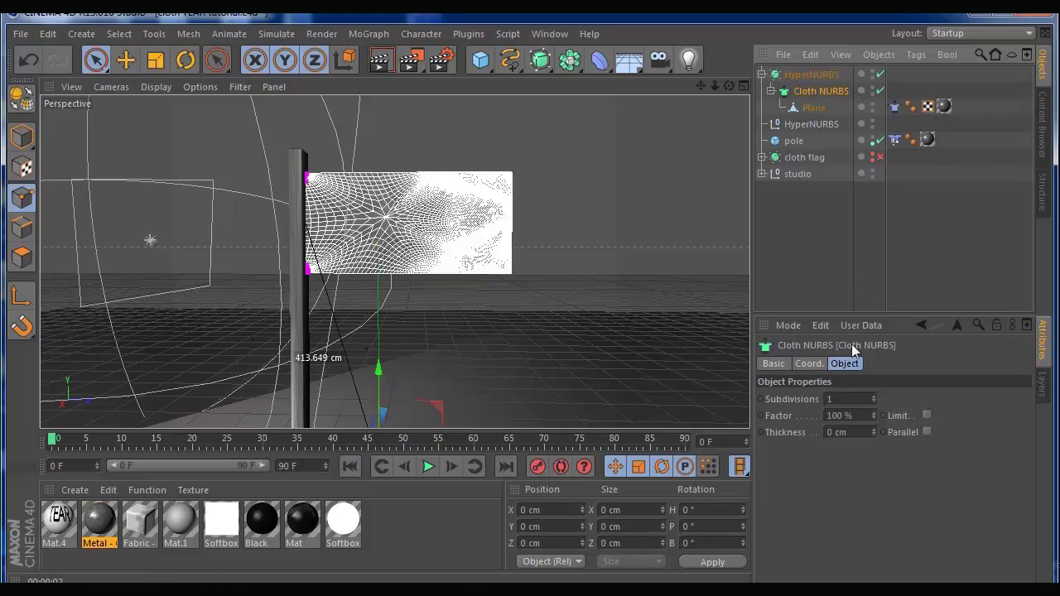
click(810, 74)
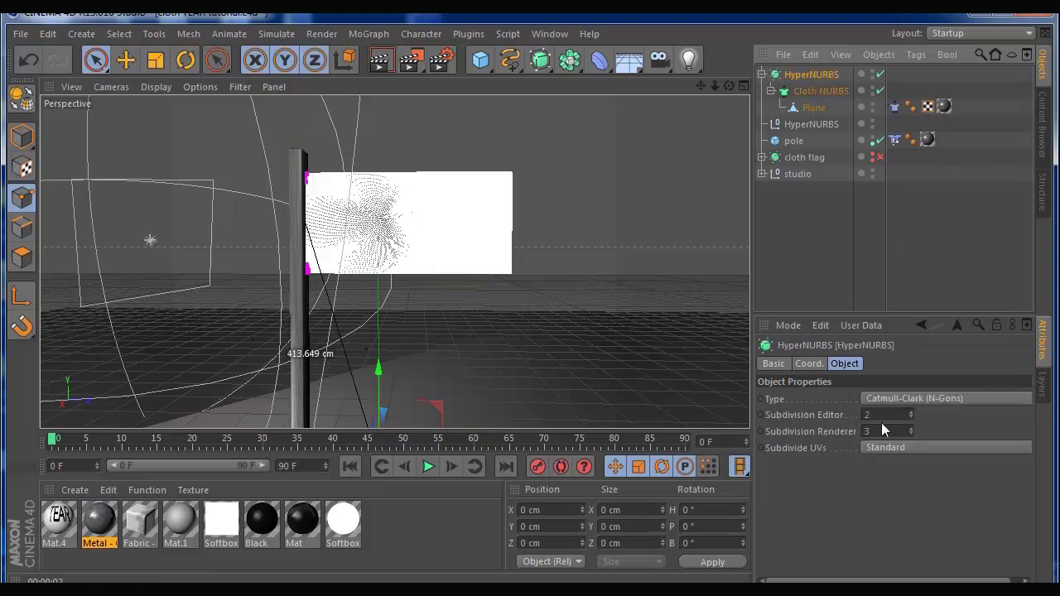
click(427, 469)
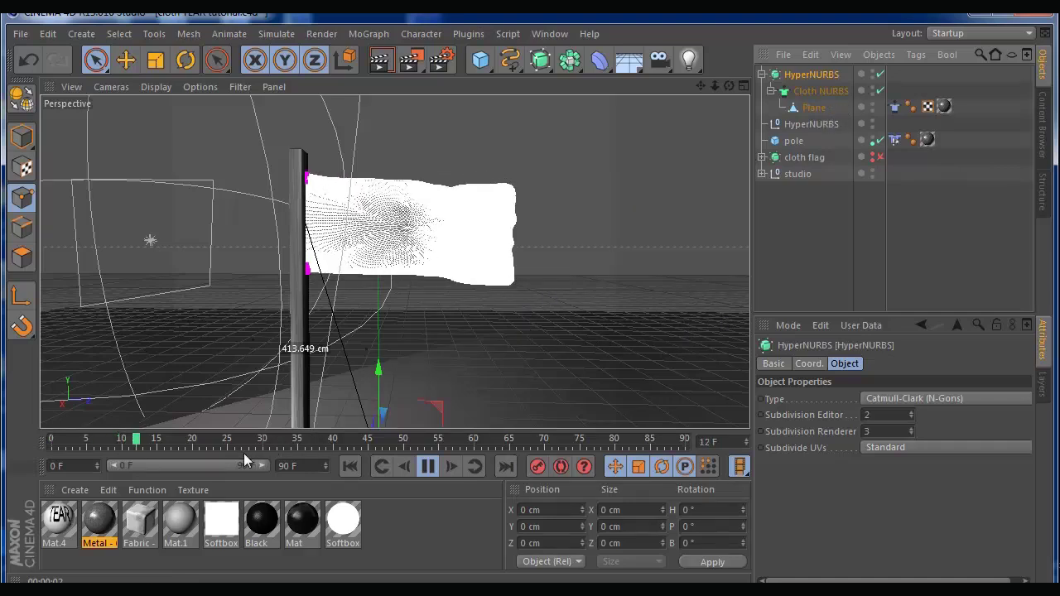
click(452, 460)
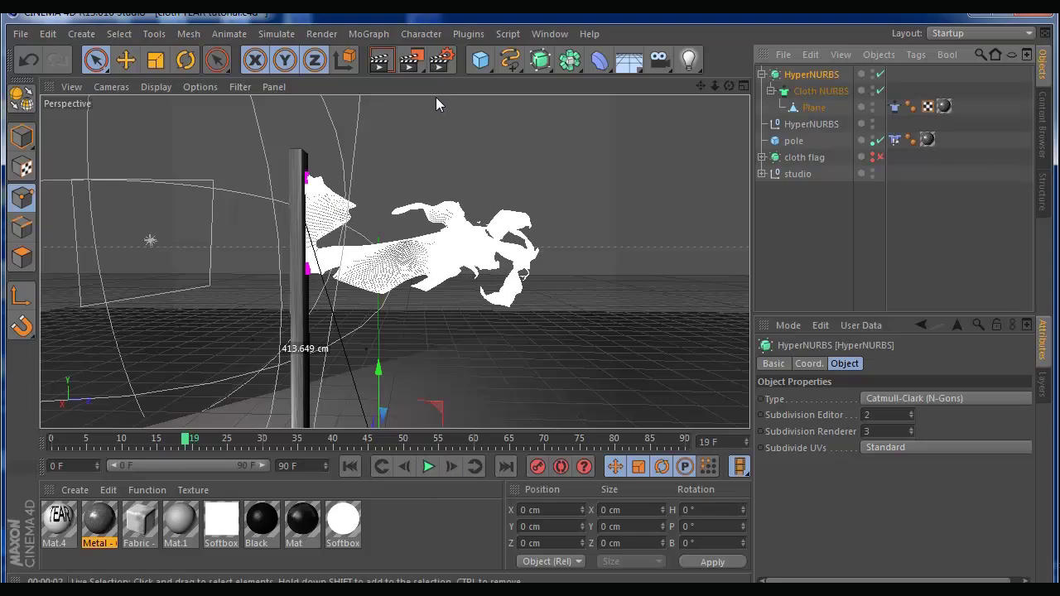
click(381, 66)
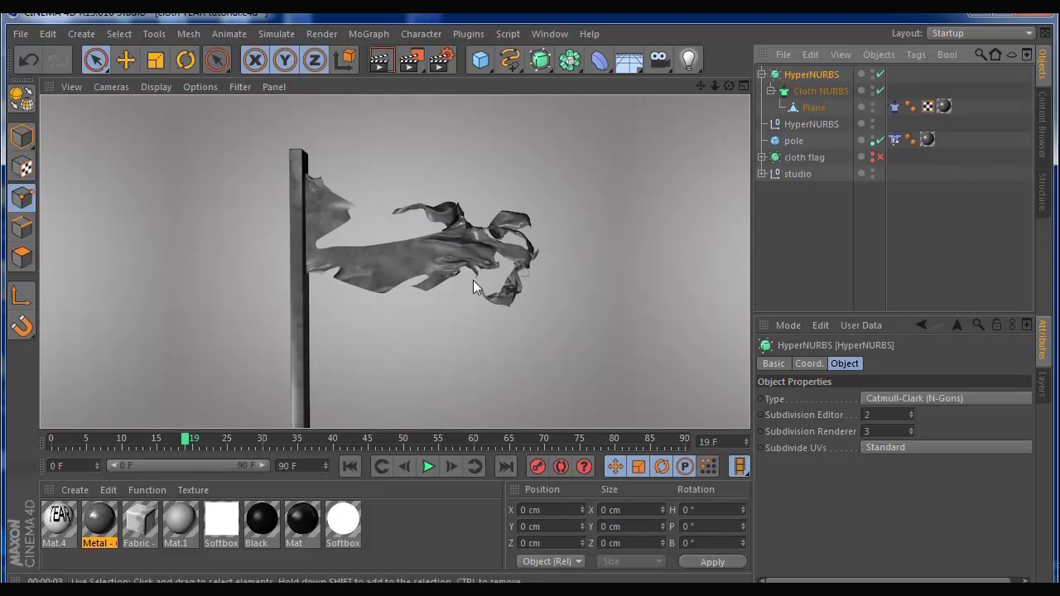
key(shift+f)
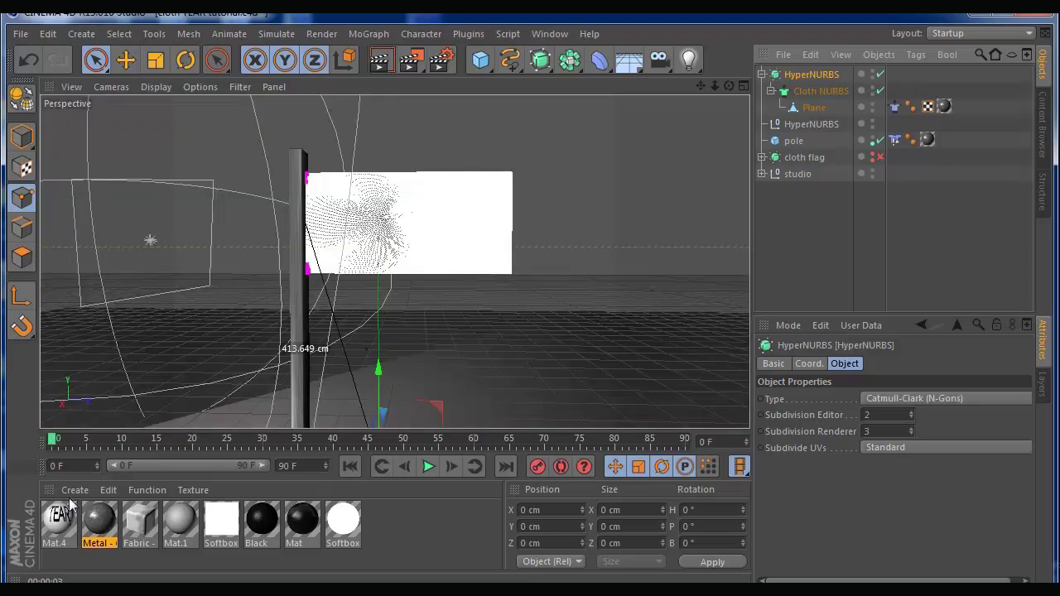
Create a new material Mat.2 and apply it to the flag's Plane
click(75, 489)
click(95, 346)
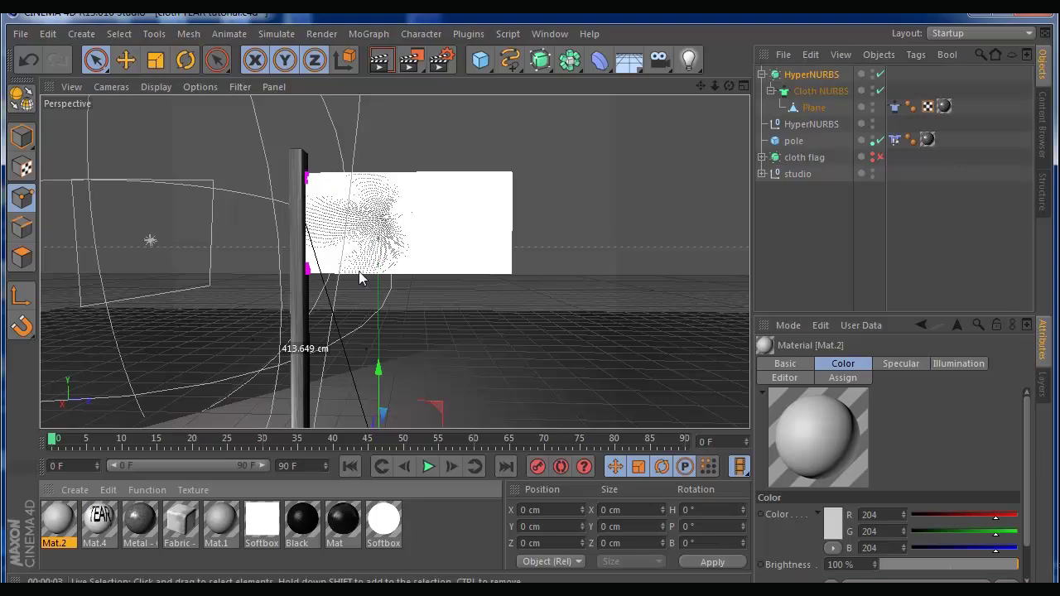
drag(60, 522, 820, 108)
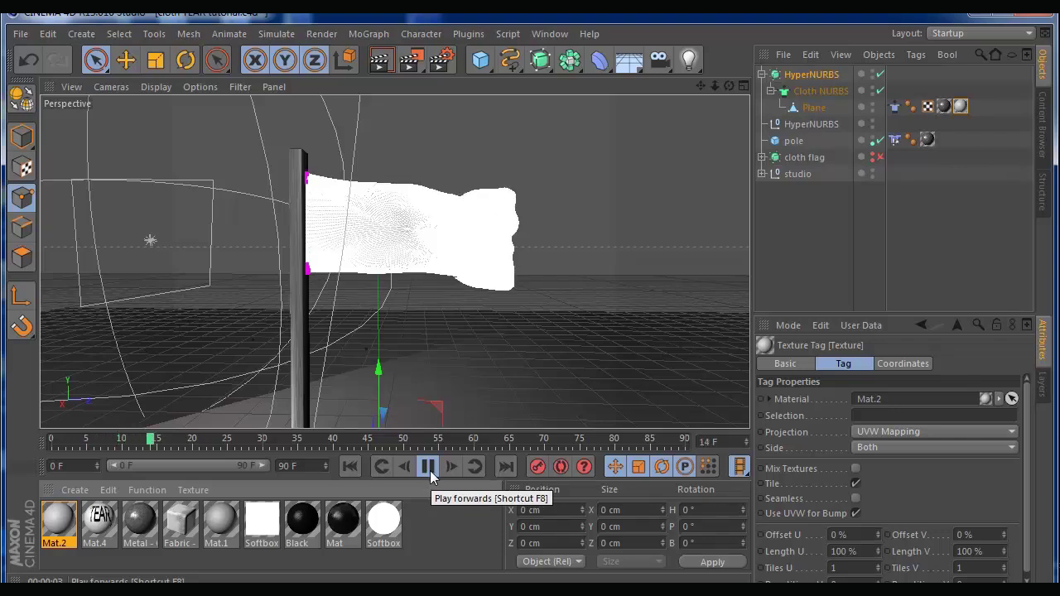
Stop playback at frame 15, render a preview of the torn flag, and orbit around it
click(429, 467)
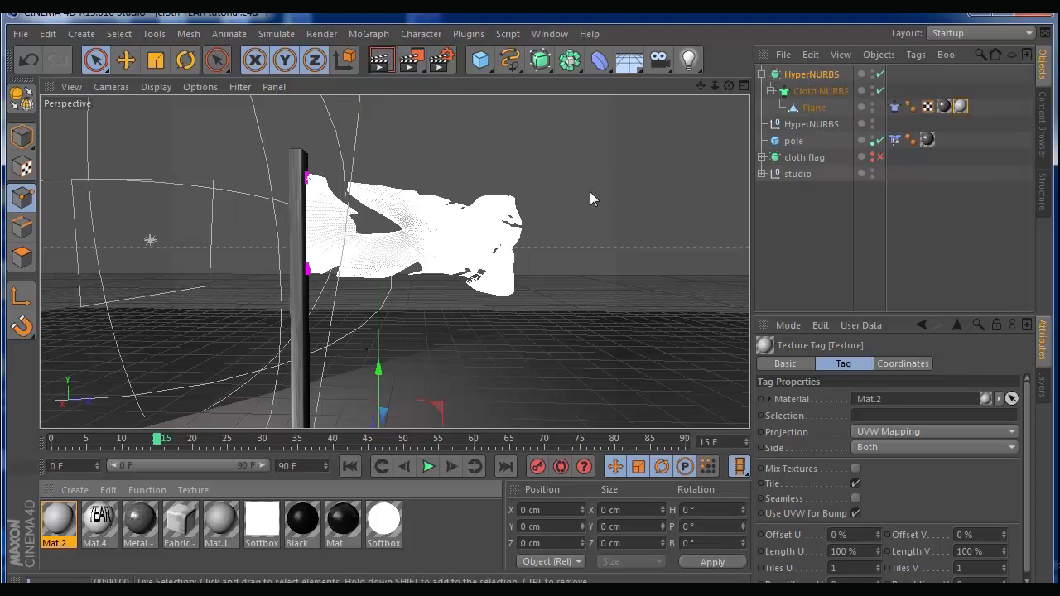
key(ctrl+r)
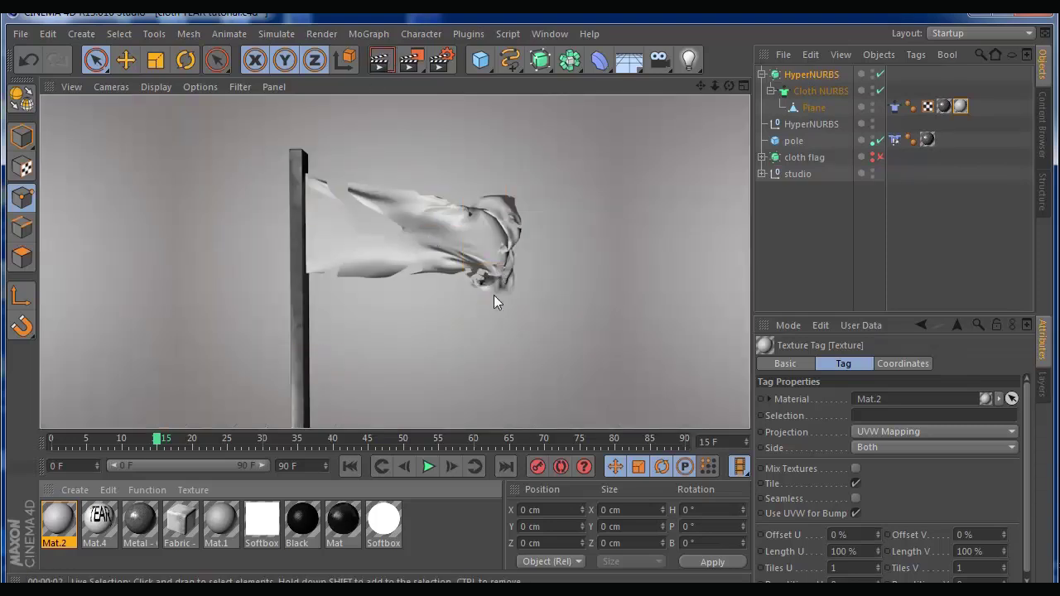
drag(729, 86, 705, 336)
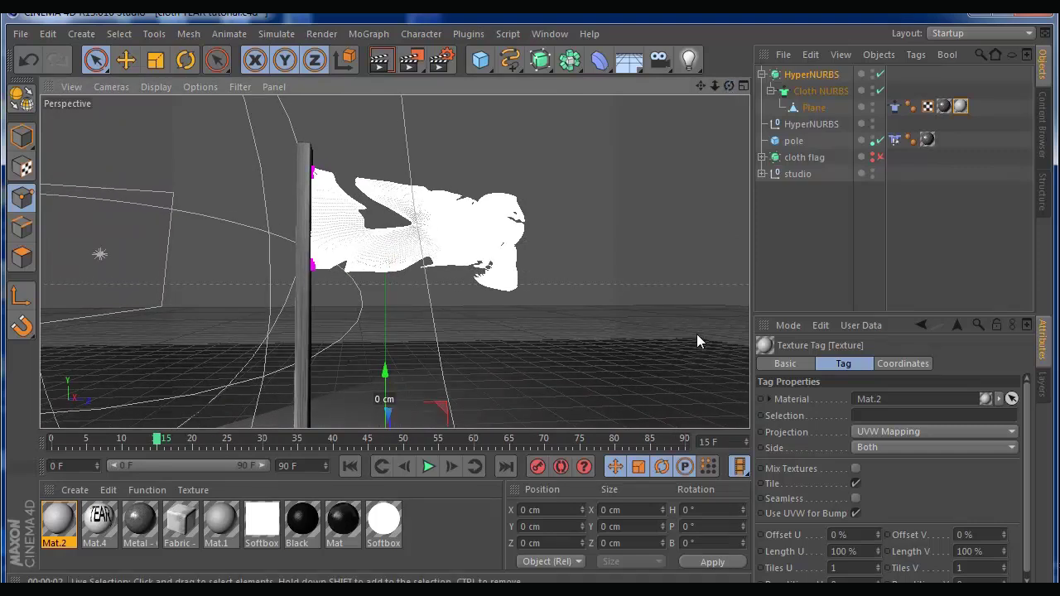